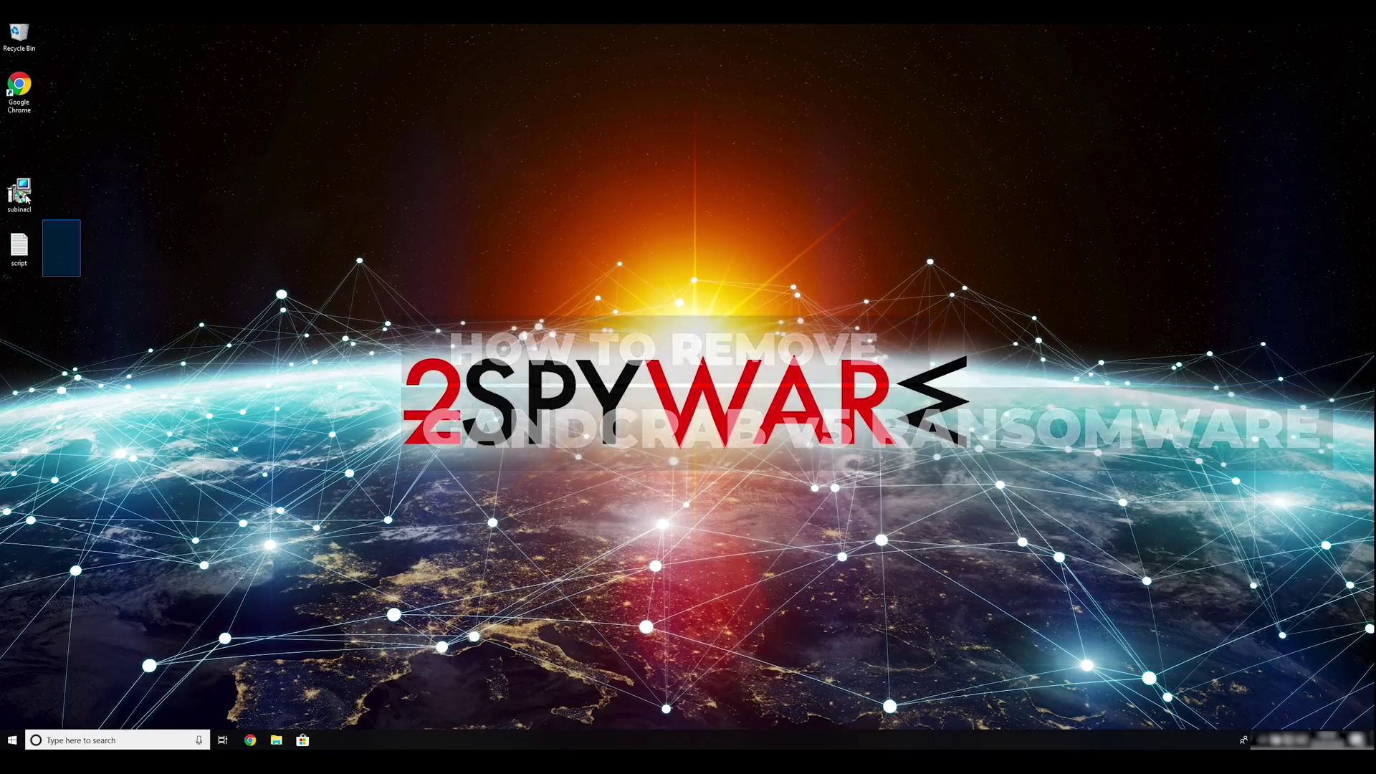
Step: Launch the SubInAcl installer from the desktop and scroll through the licence agreement
left_click_drag(26, 198, 21, 188)
left_click(402, 298)
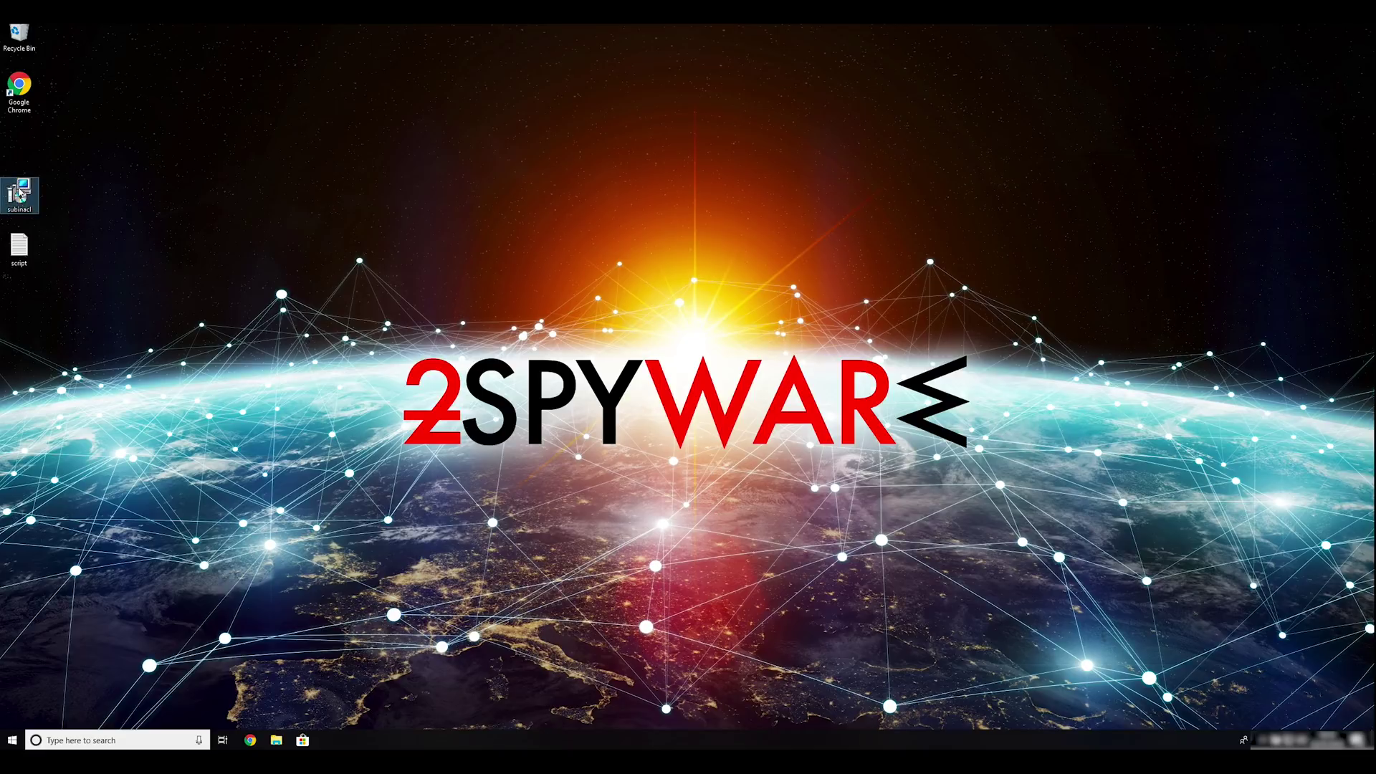
double_click(21, 195)
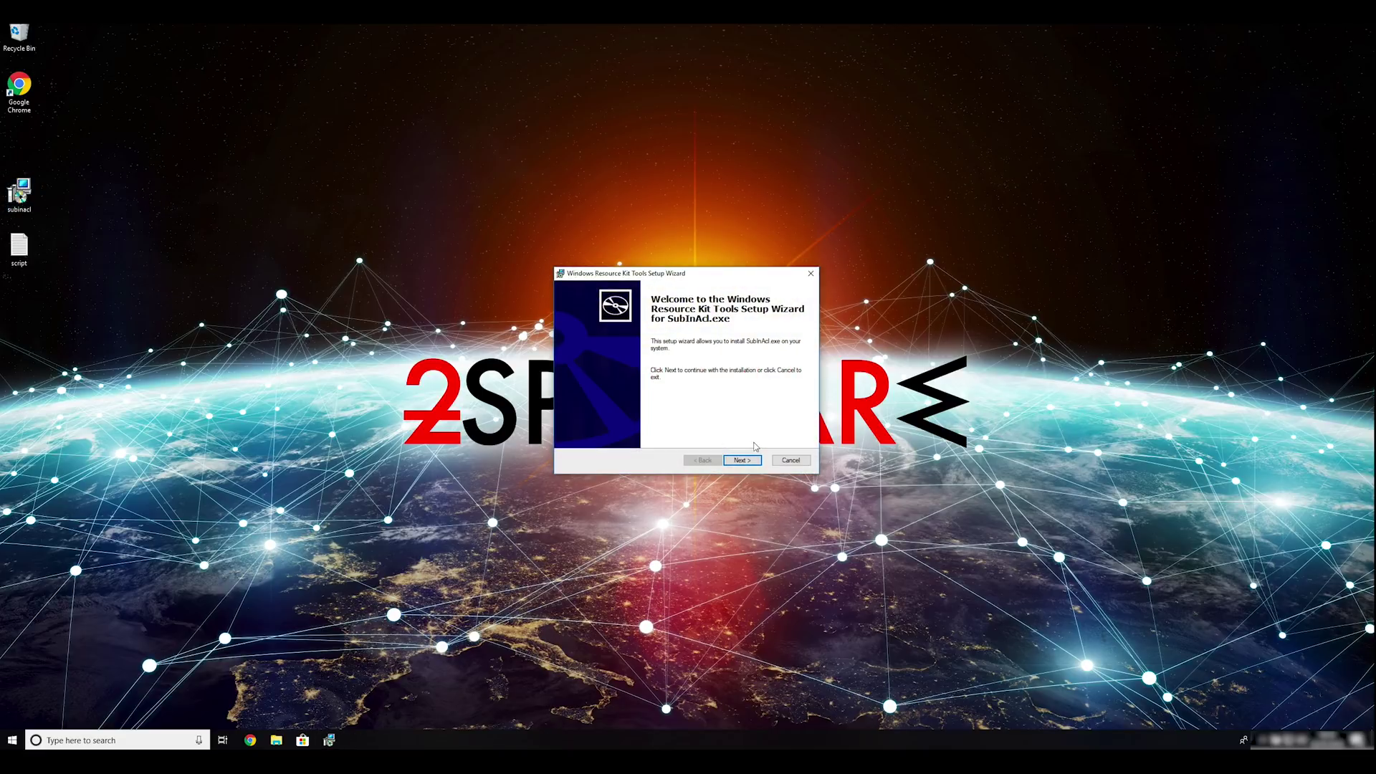
left_click(743, 460)
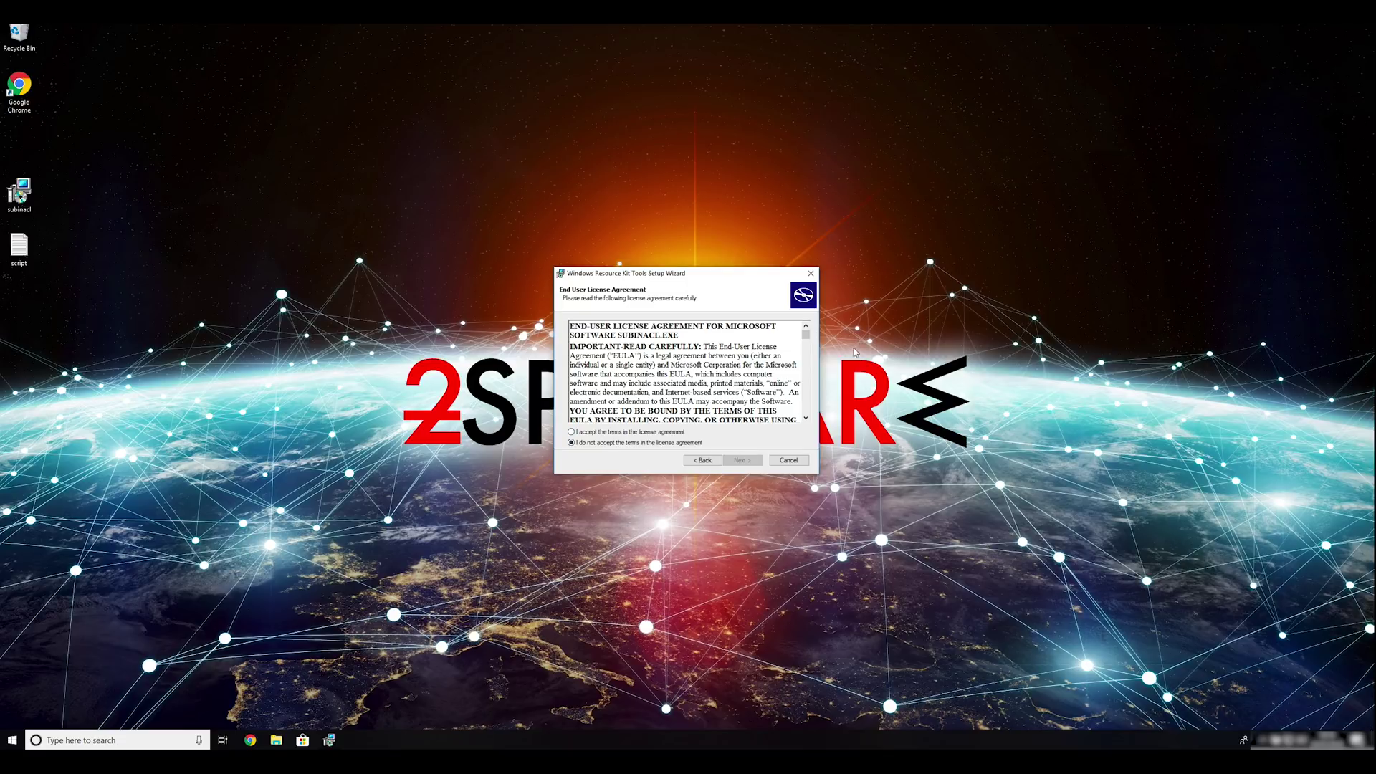
left_click_drag(806, 335, 808, 410)
Step: Accept the licence, install SubInAcl.exe to the default folder, and finish the wizard
left_click(572, 432)
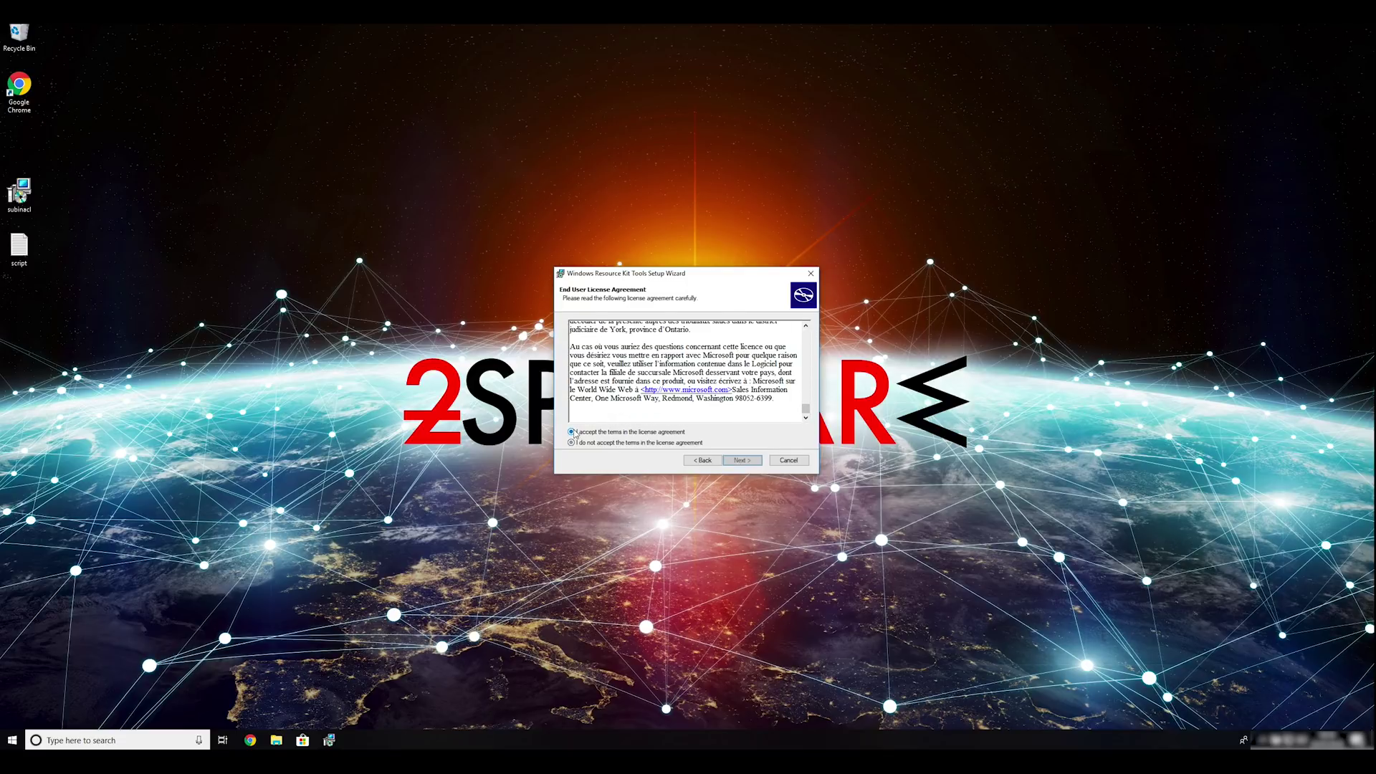
left_click(742, 460)
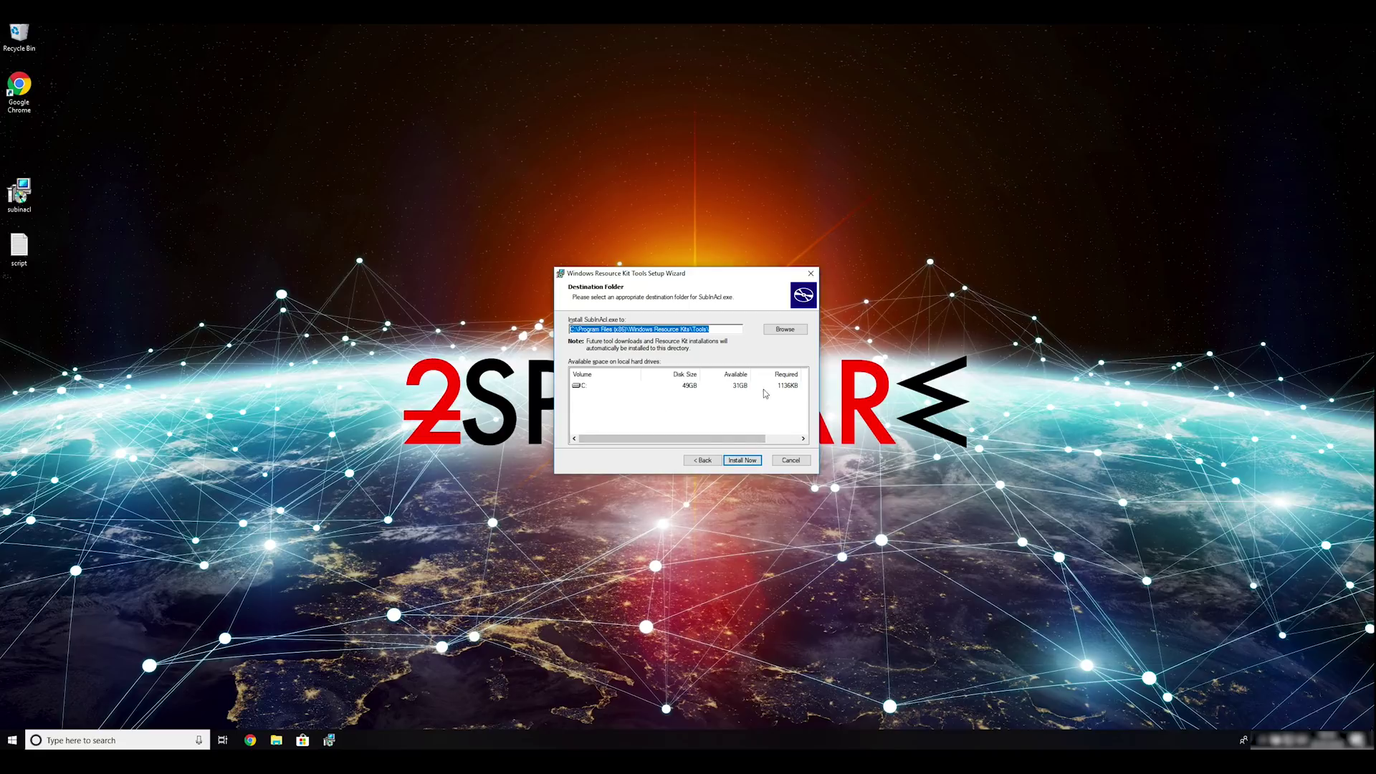
left_click(751, 462)
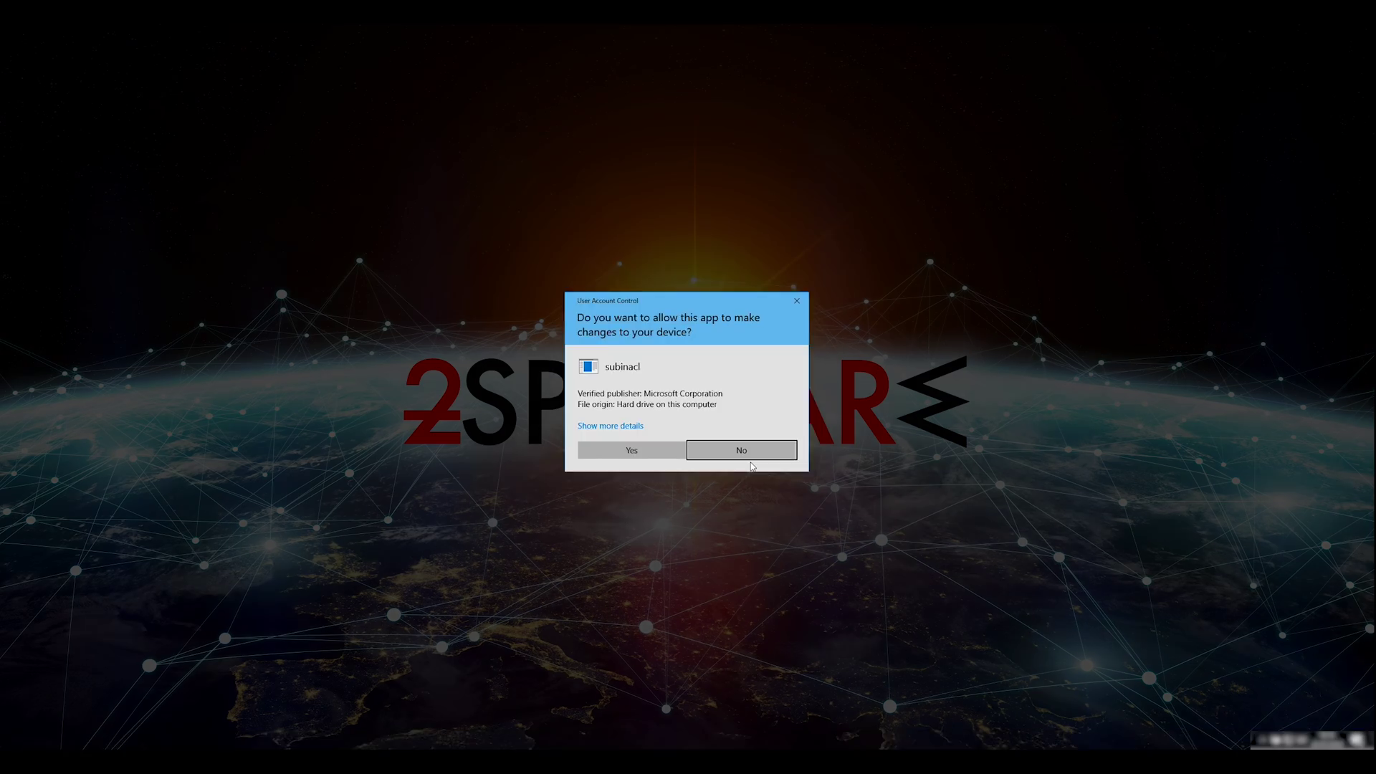
left_click(631, 450)
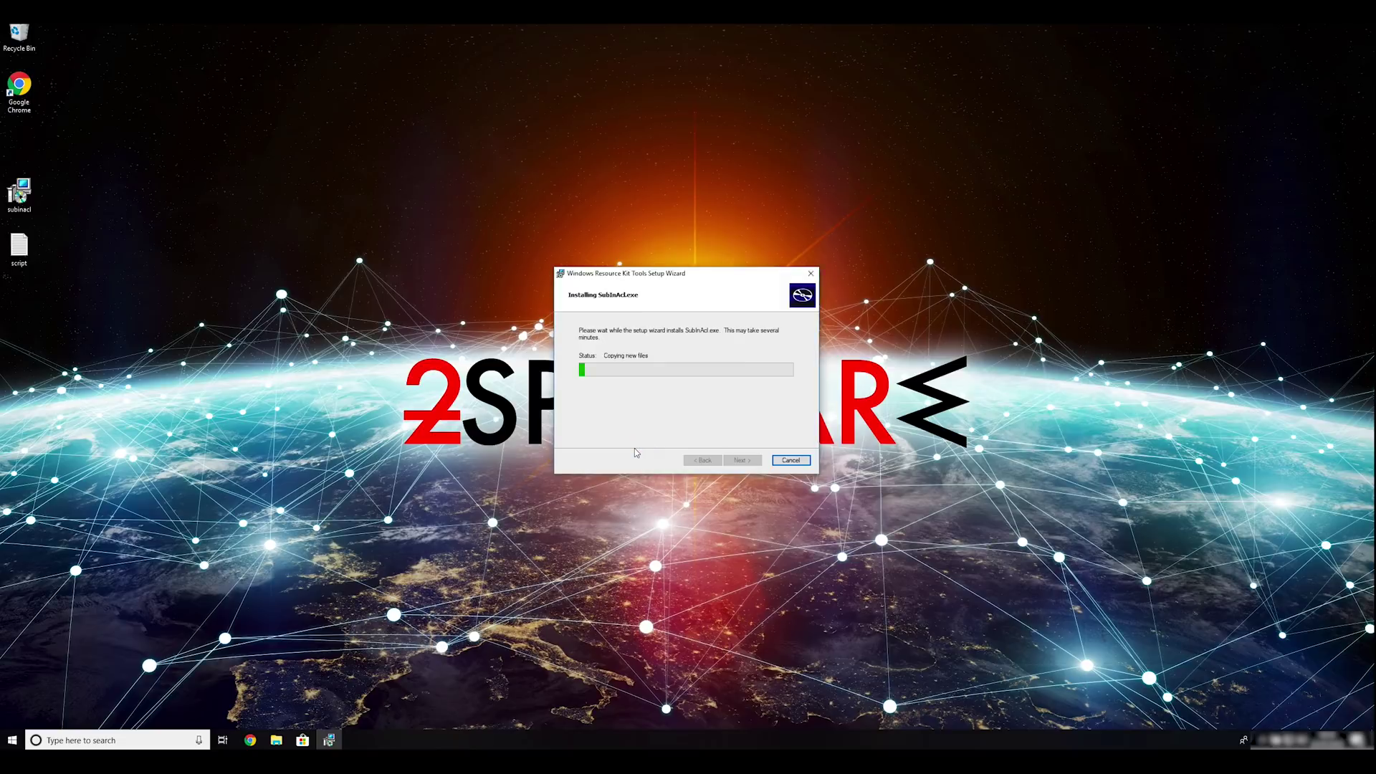
left_click(740, 460)
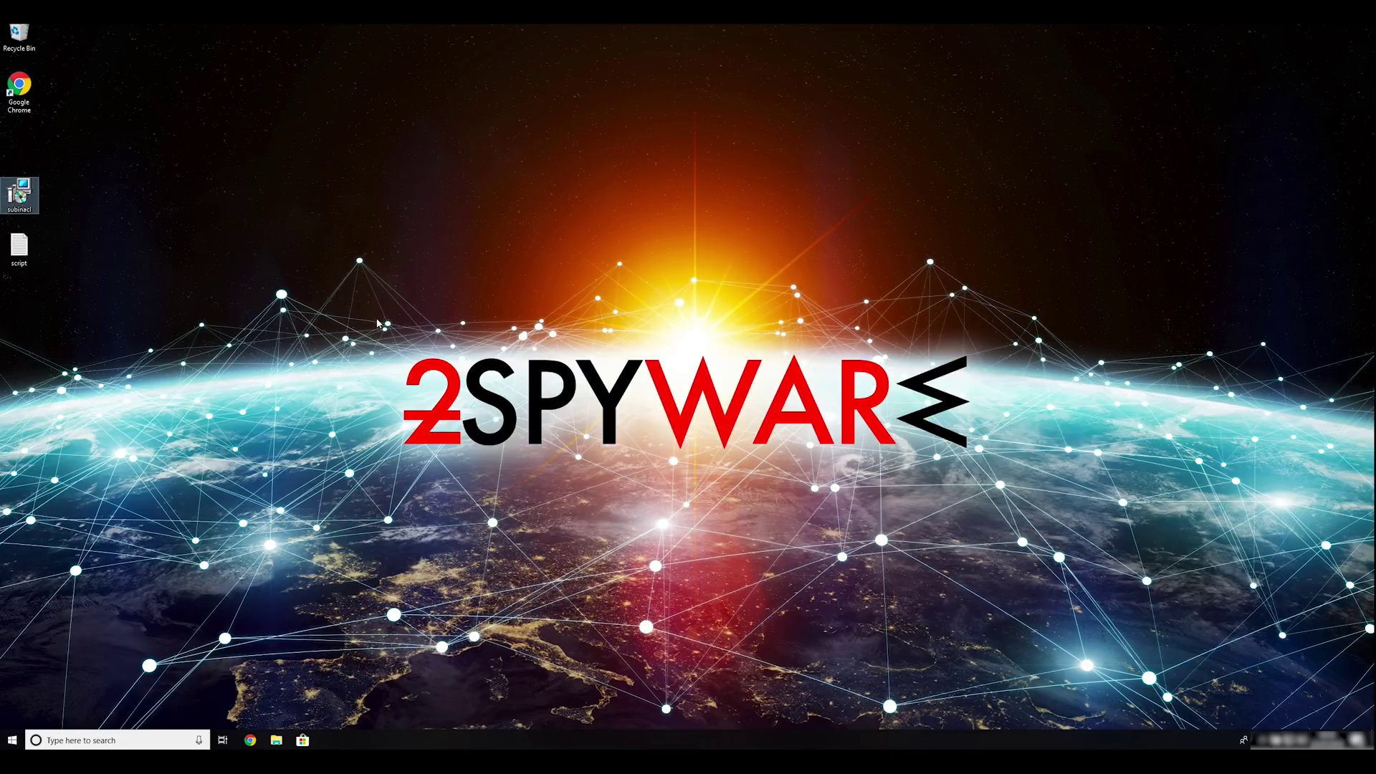
left_click(85, 285)
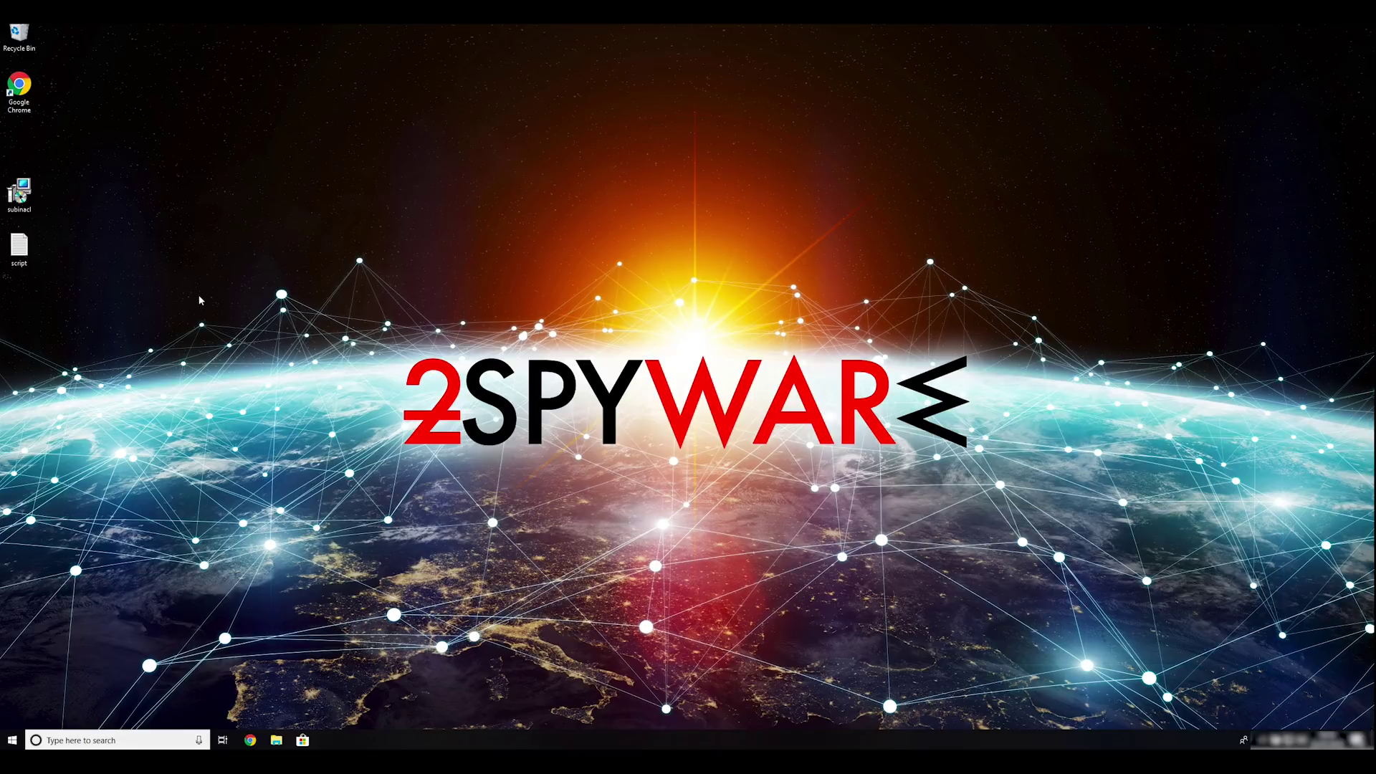
Step: Correct the Run box command to 'msconfig' and run it
key("super+r")
left_click(77, 673)
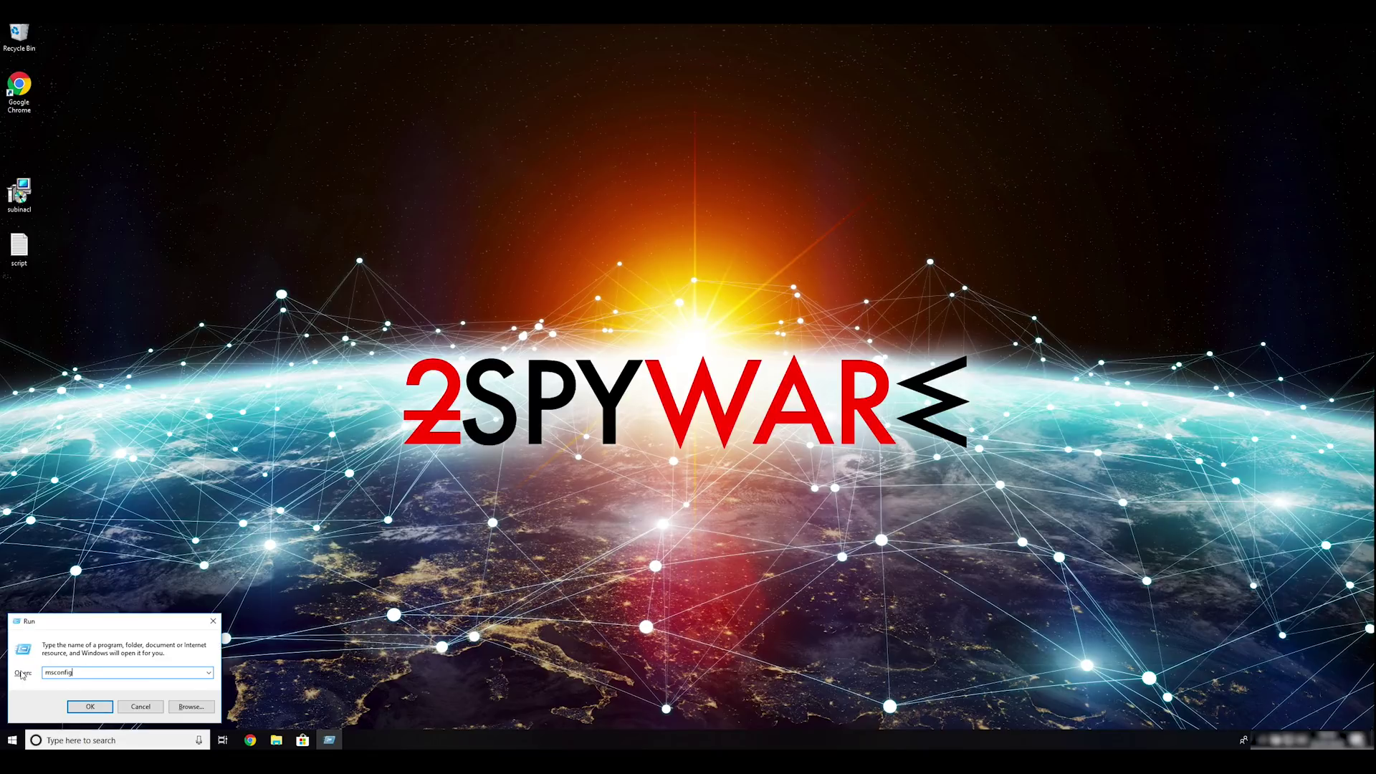
key("BackSpace")
key("BackSpace")
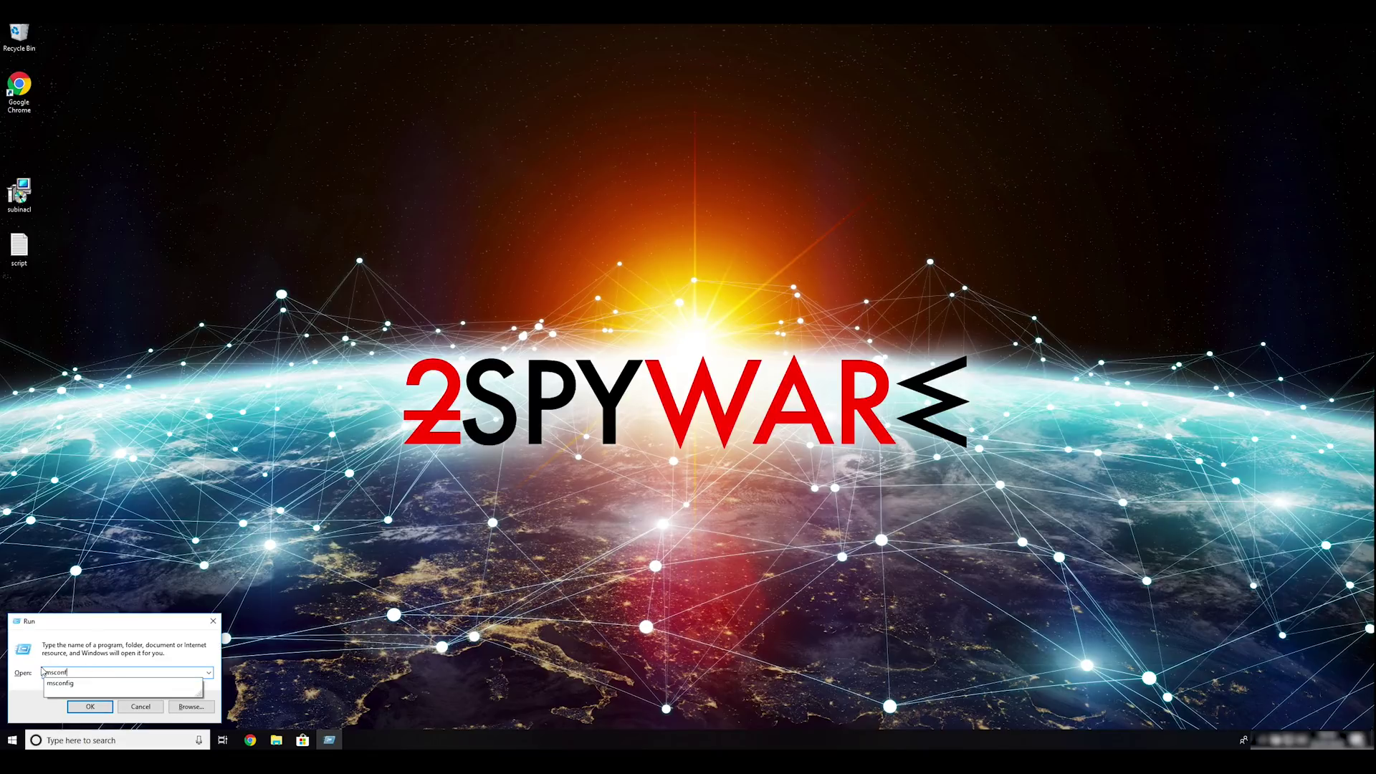
type("ig")
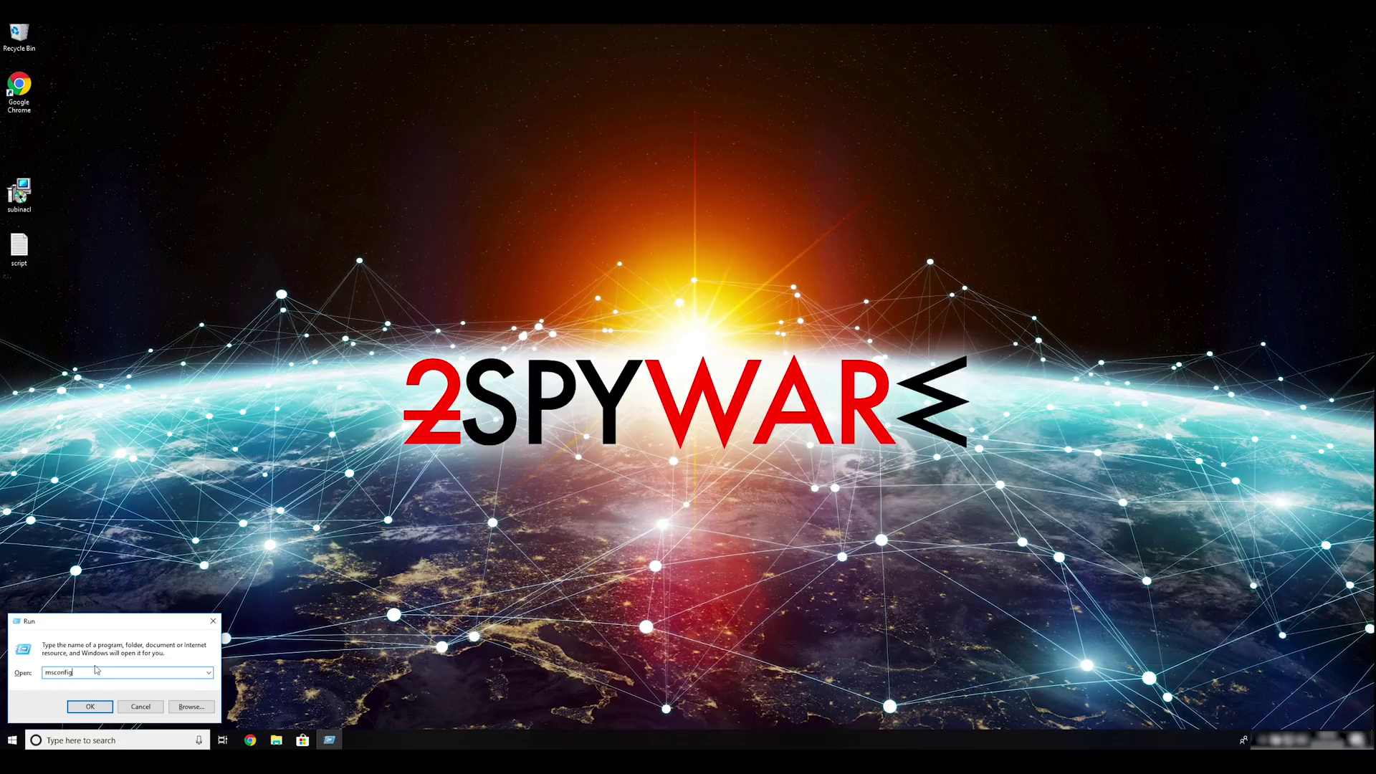
left_click(91, 707)
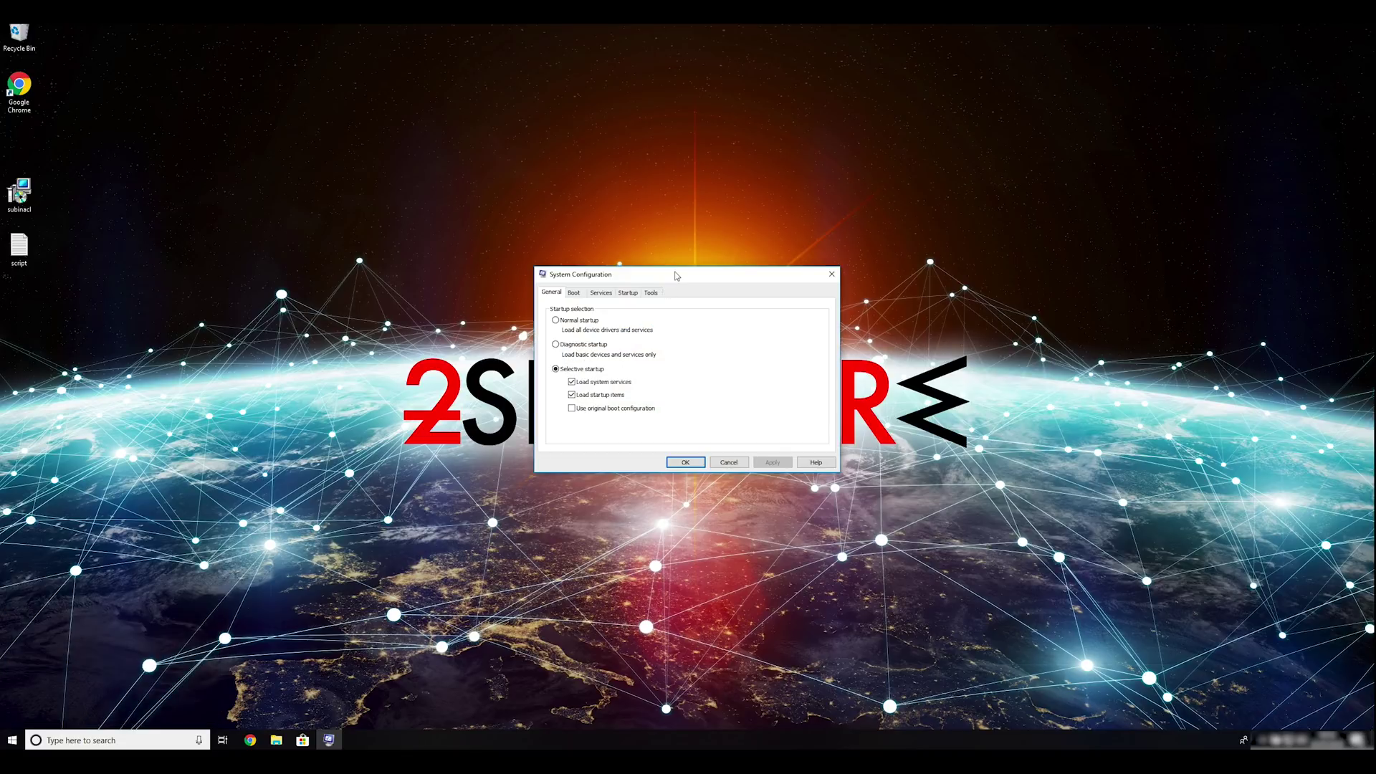
Step: Enable Safe boot with Network on the Boot tab, apply it and confirm with OK
left_click_drag(677, 276, 712, 223)
left_click(610, 240)
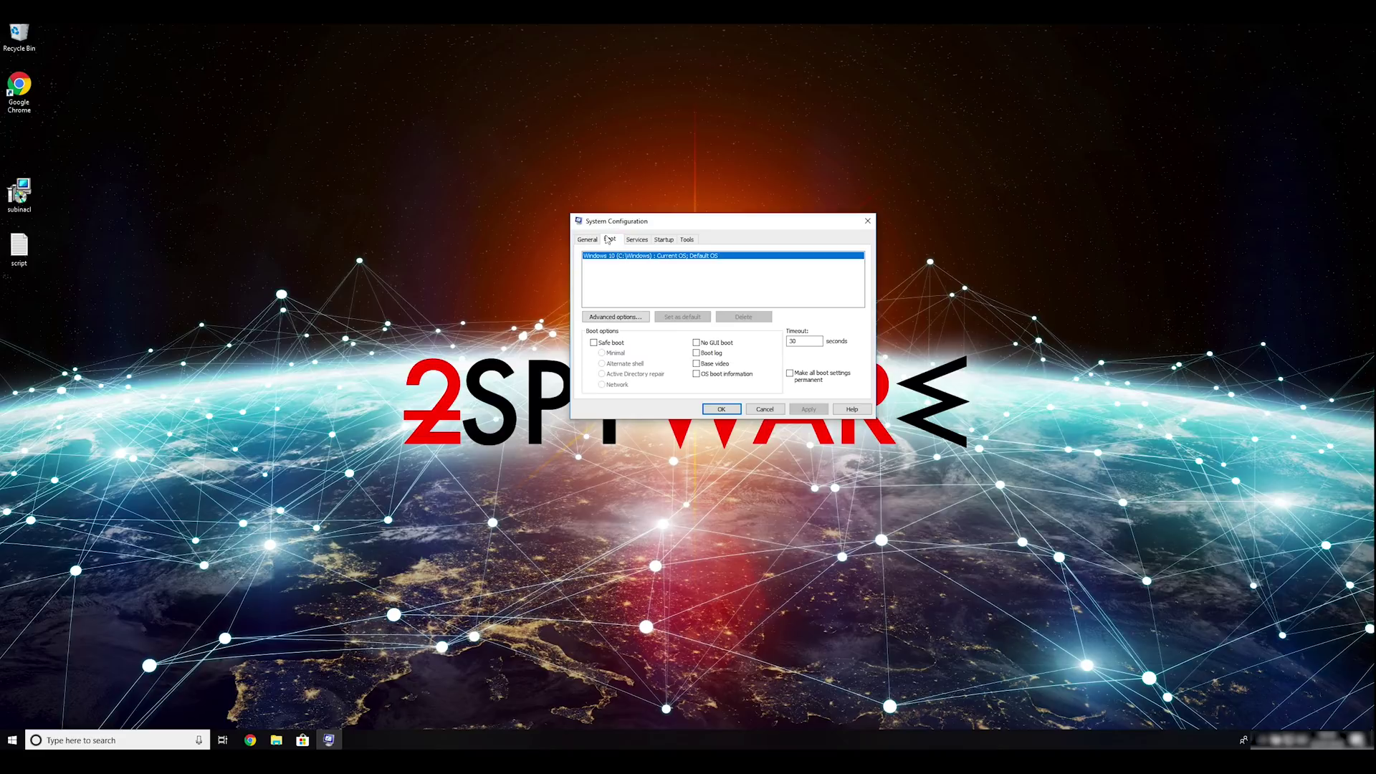
left_click(610, 343)
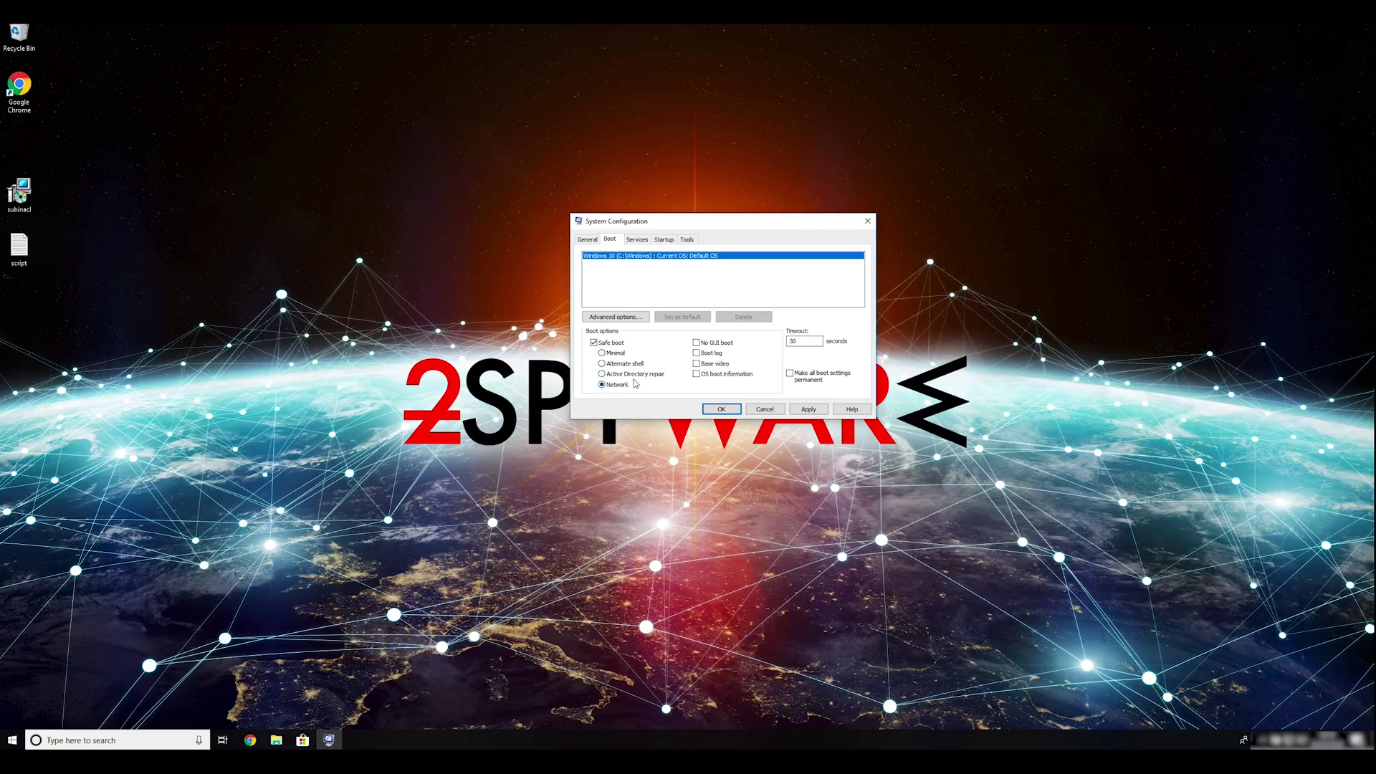
left_click(817, 415)
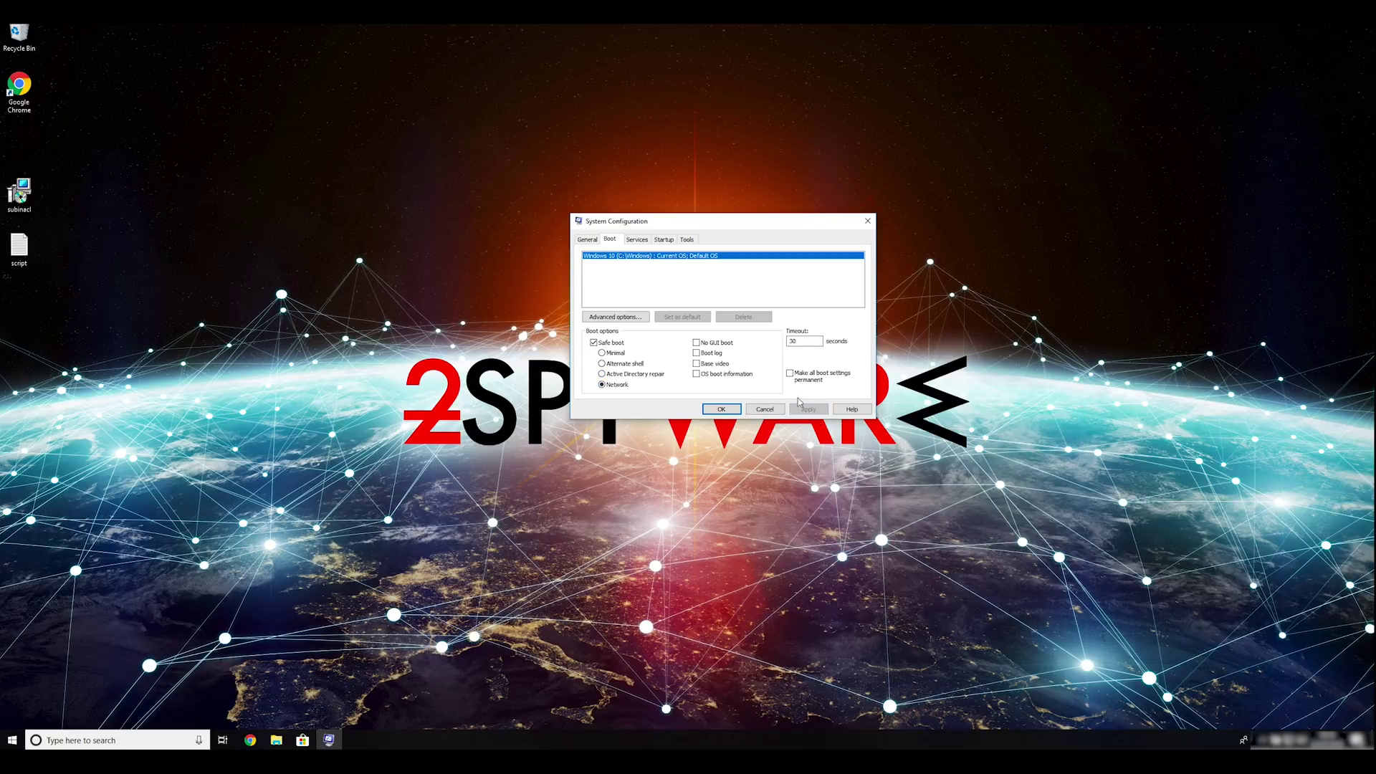
left_click(723, 409)
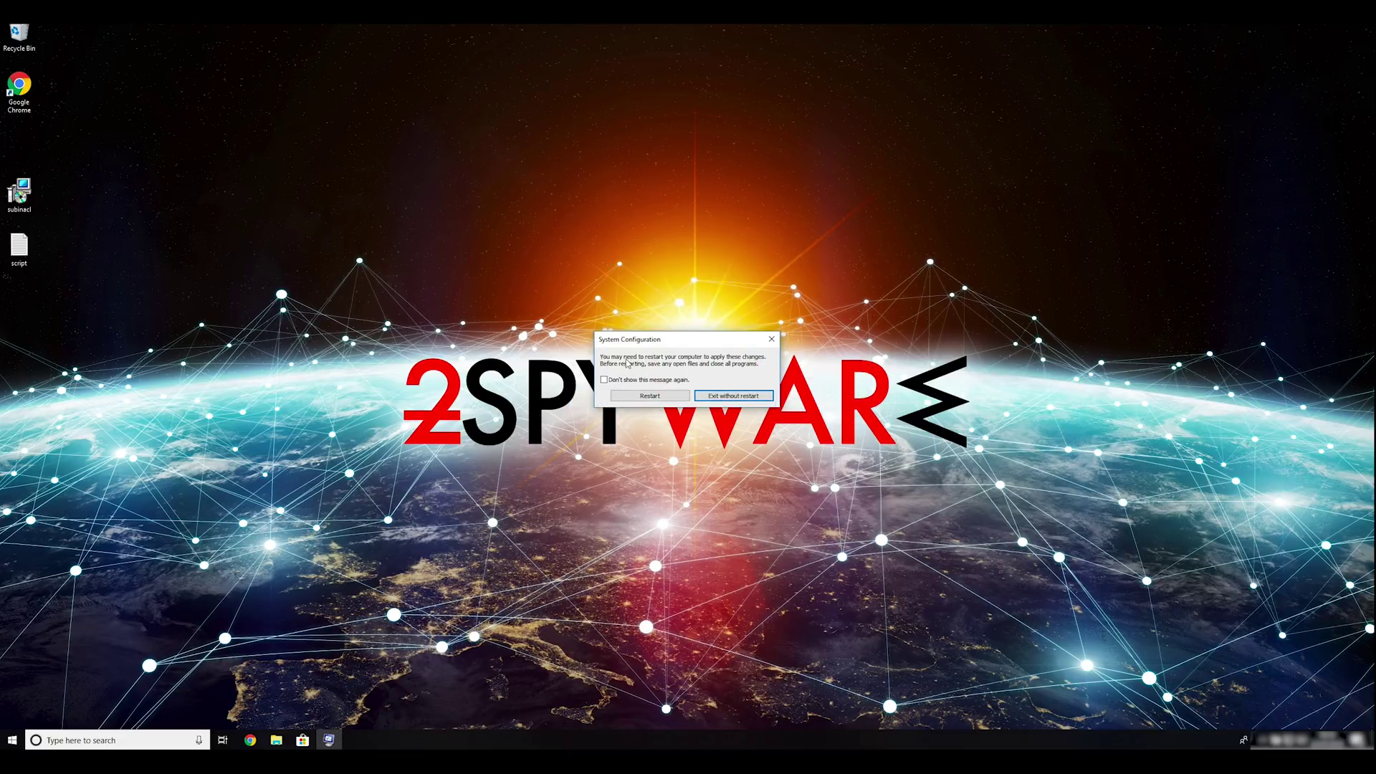
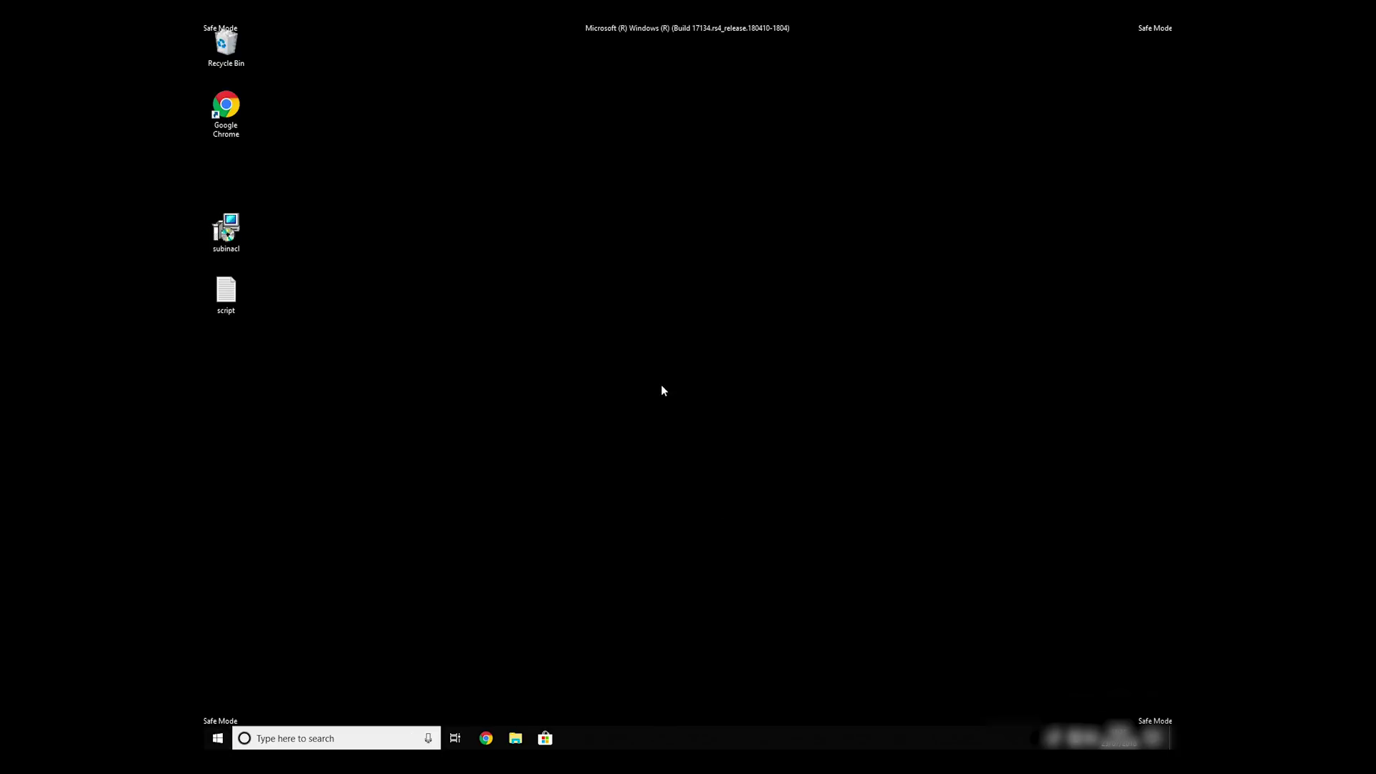
Step: Box-select the subinacl and script files together on the Safe Mode desktop
left_click_drag(332, 335, 203, 198)
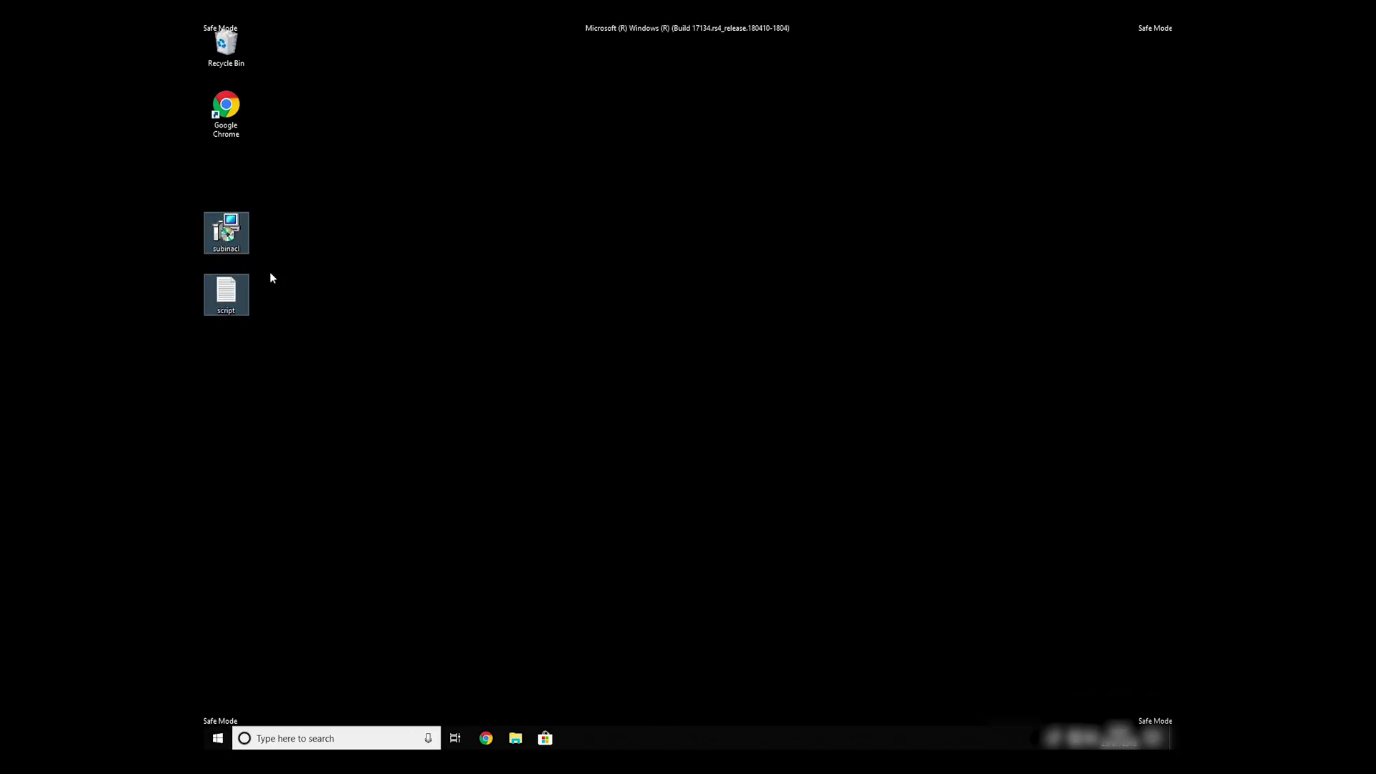
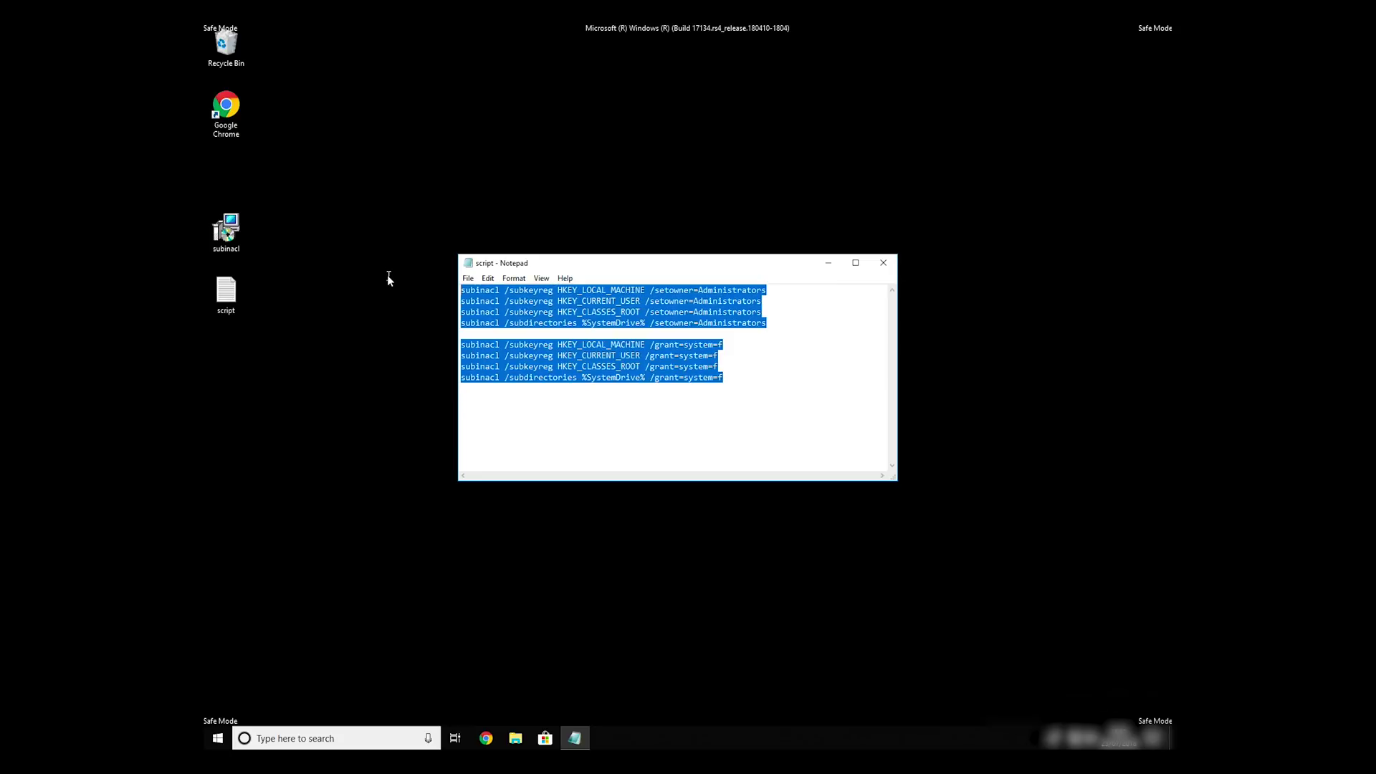
Step: Deselect the eight subinacl commands by clicking below the script text
left_click(747, 383)
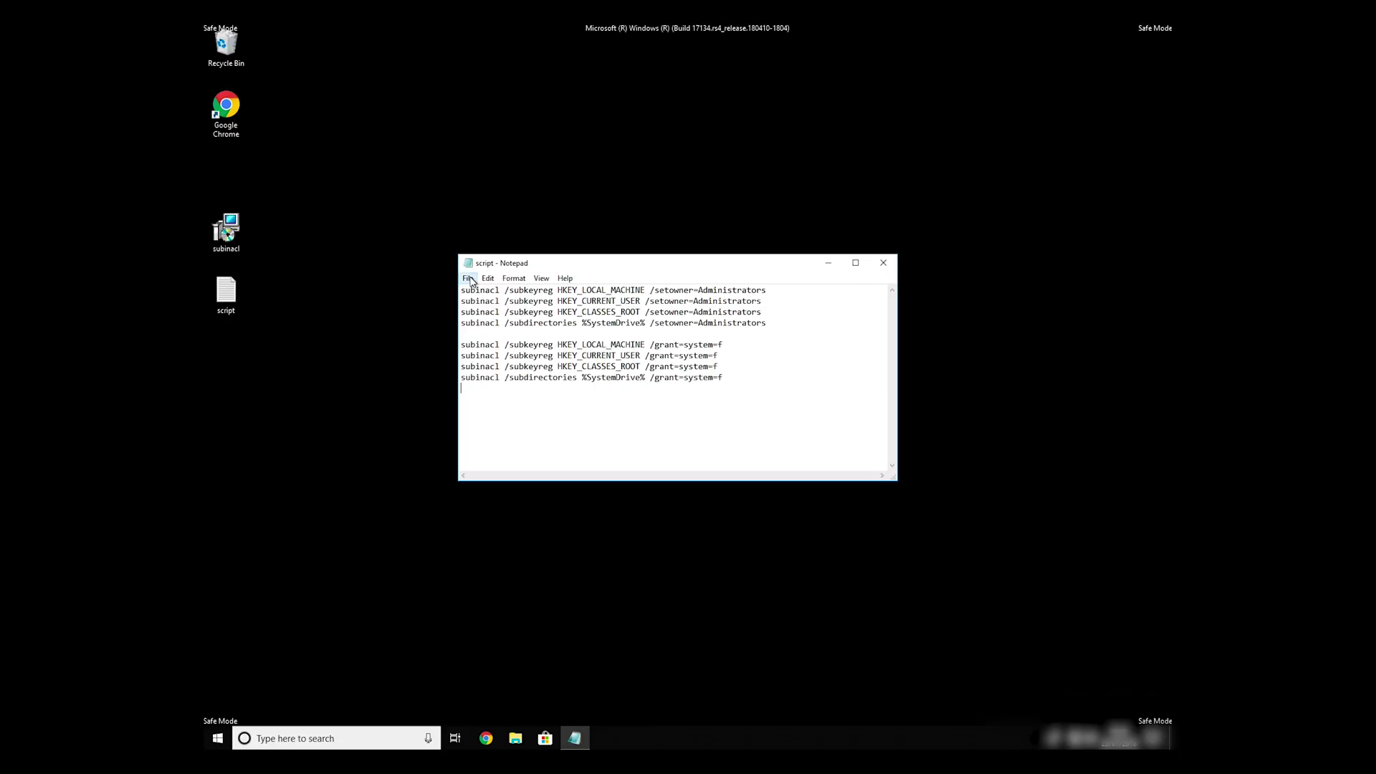
Step: Save the Notepad script to the Desktop as FIX.BAT with Save as type set to All Files
left_click(470, 279)
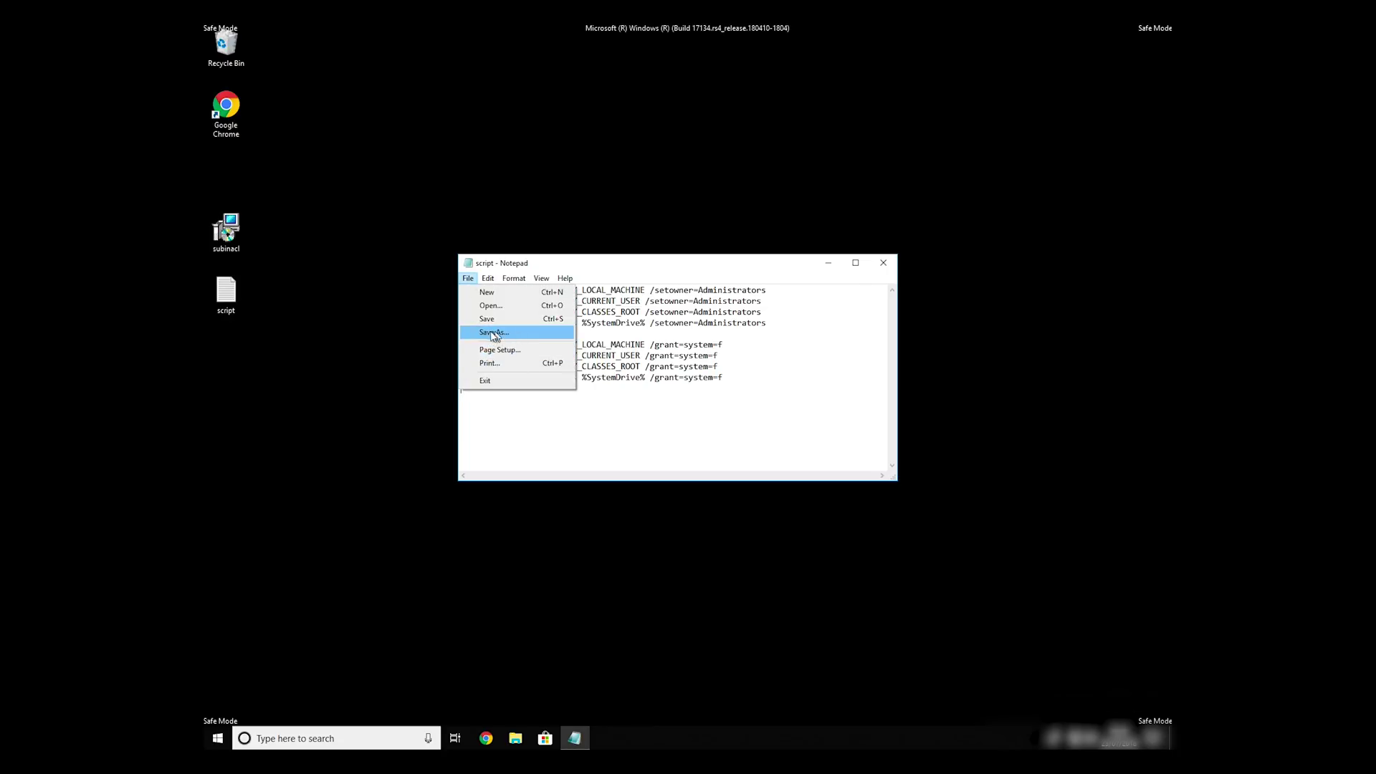
left_click(490, 335)
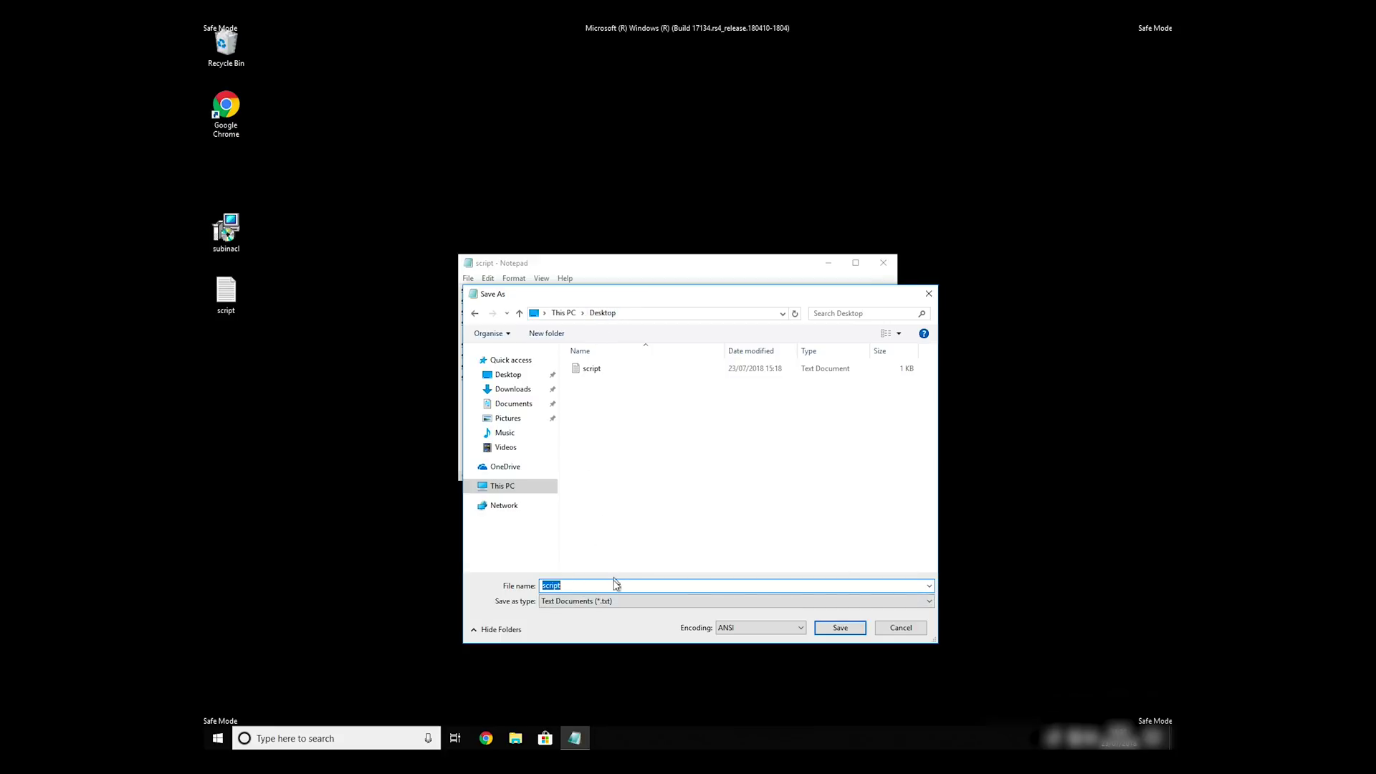
left_click(584, 587)
left_click_drag(576, 587, 528, 579)
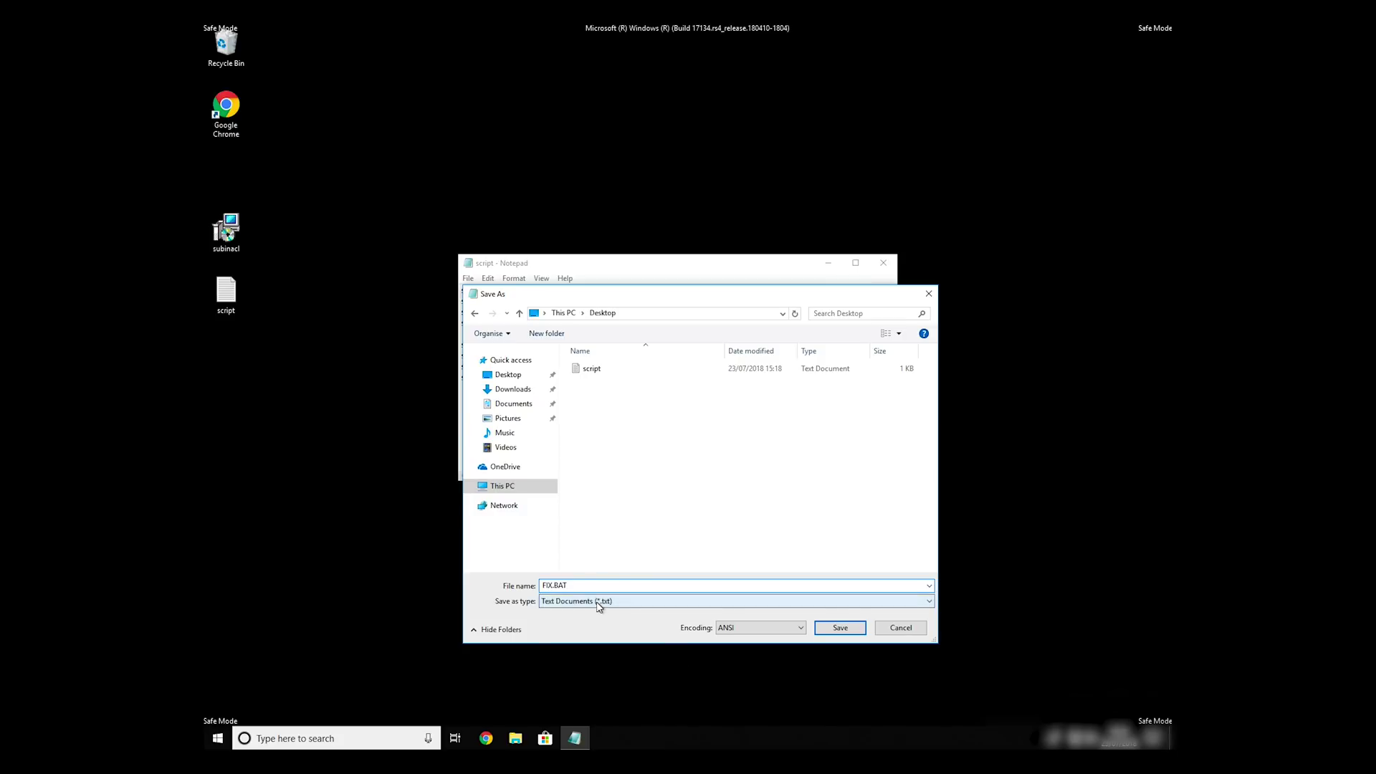
left_click(596, 603)
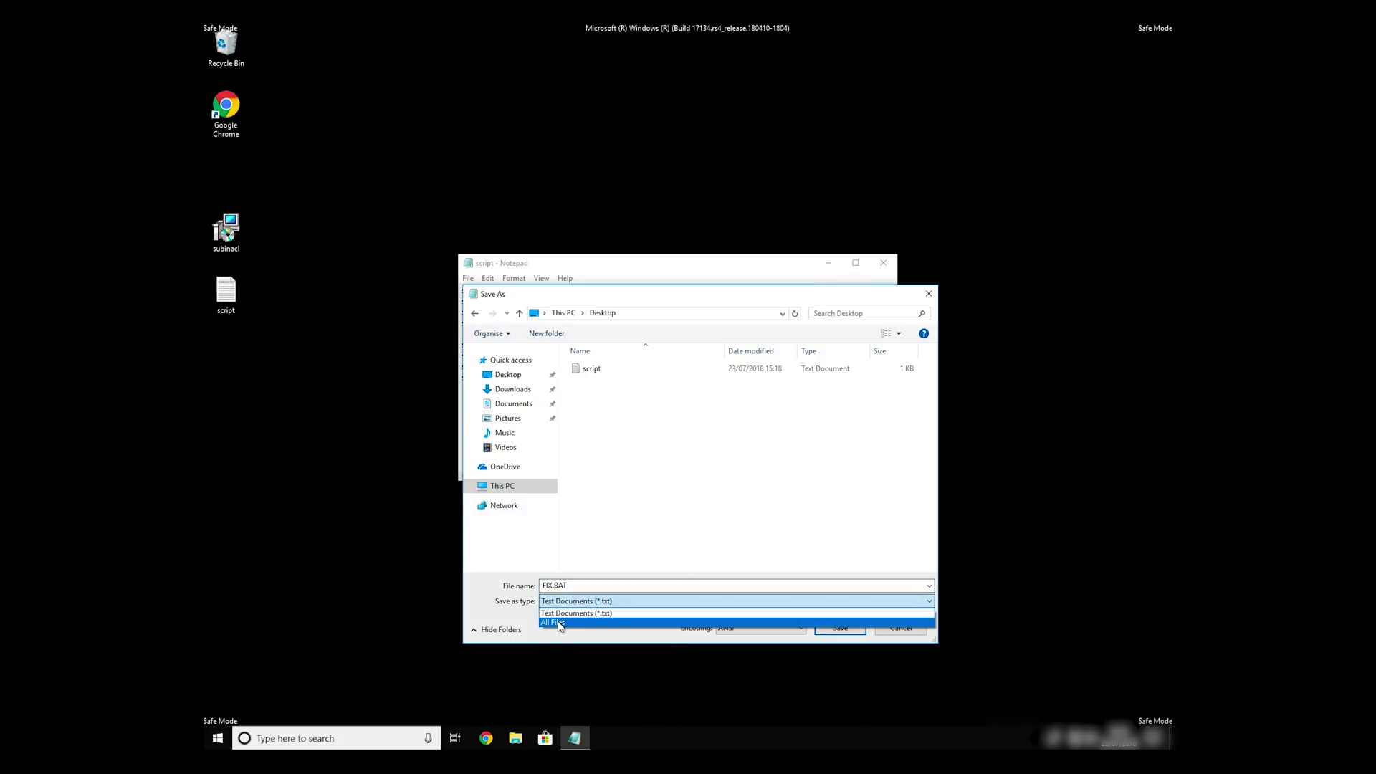
left_click(561, 622)
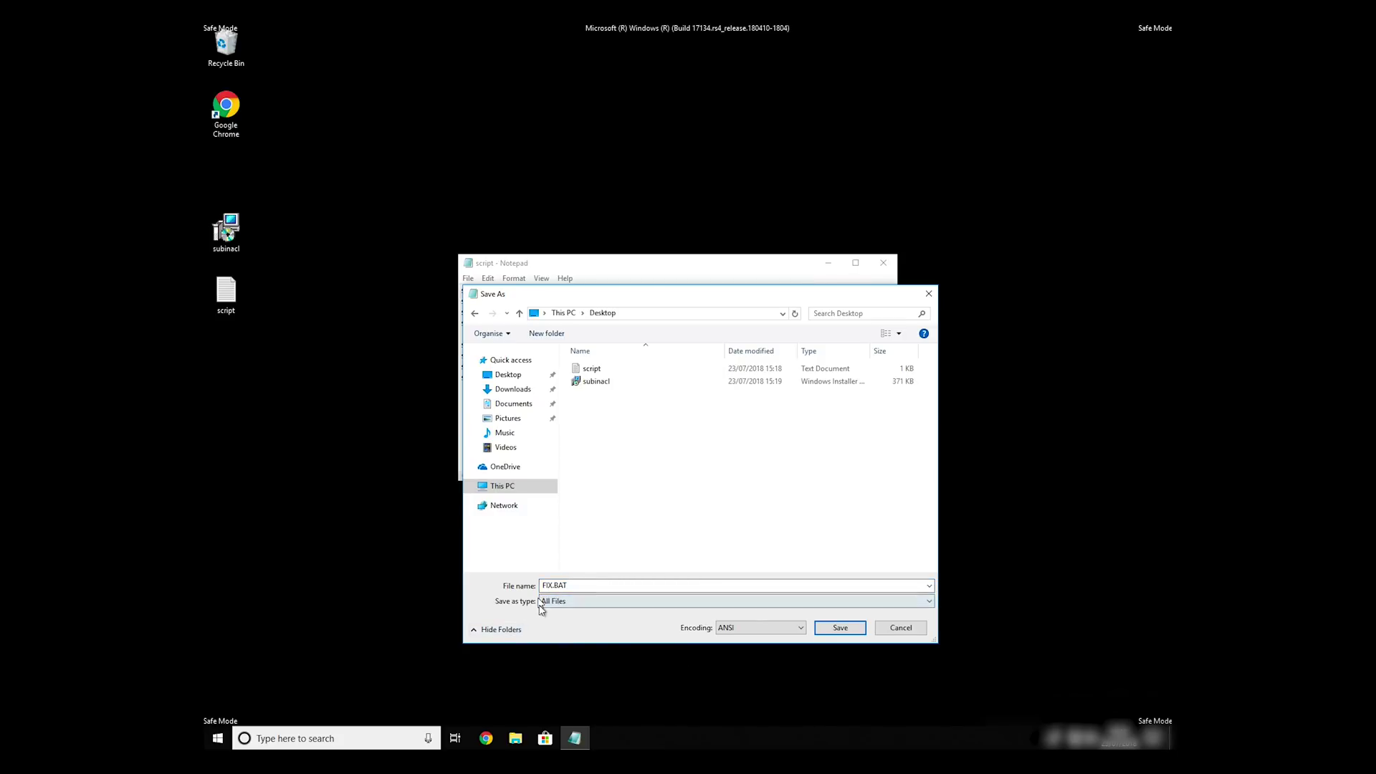
left_click(838, 628)
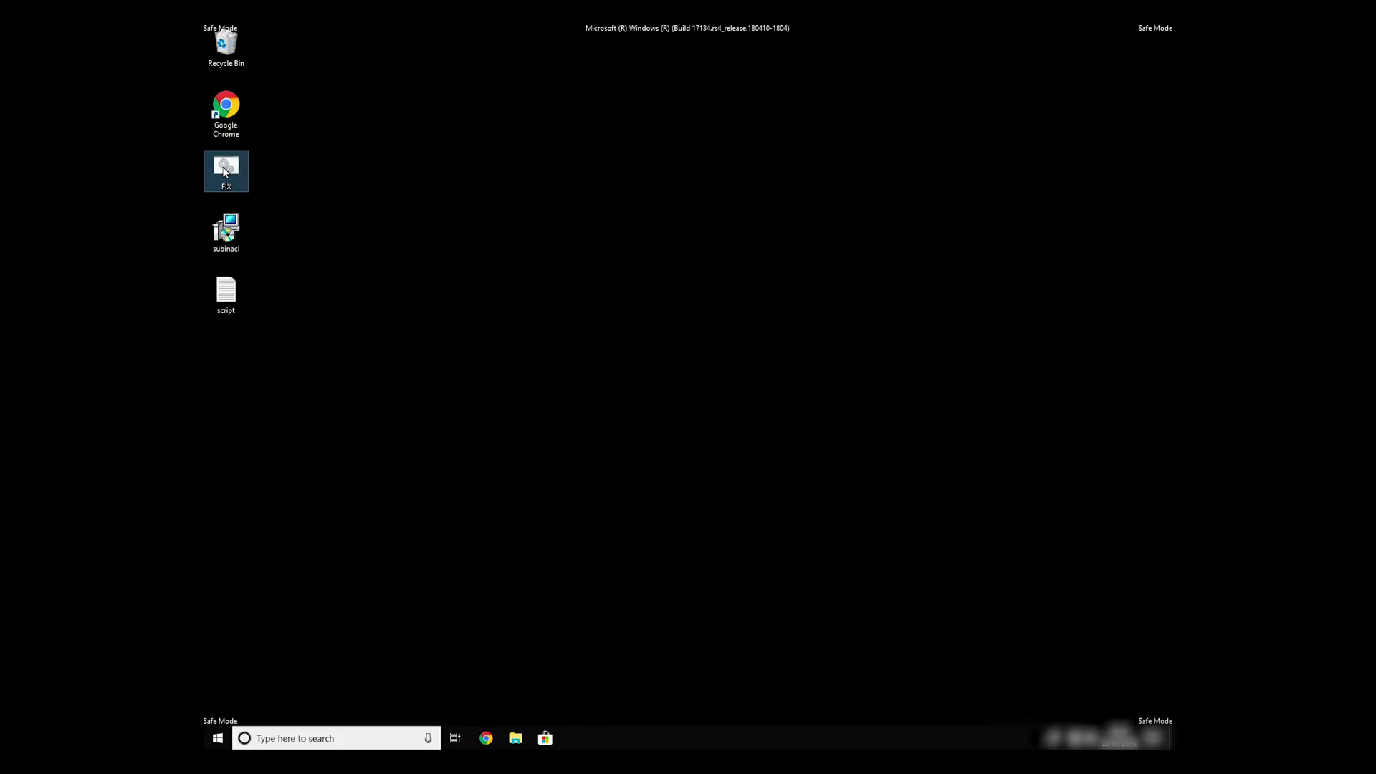
Step: Copy the FIX batch file and open Local Disk (C:) in File Explorer
right_click(225, 171)
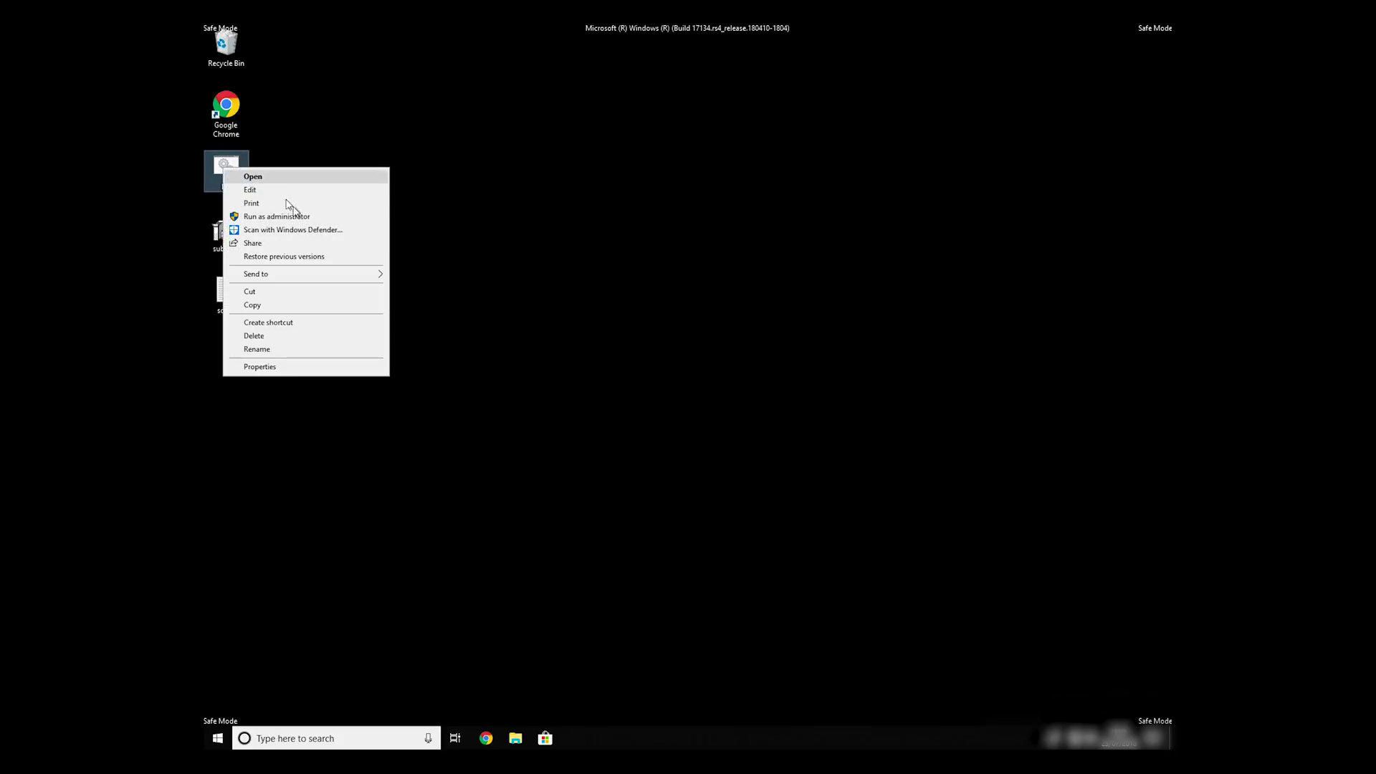
left_click(306, 307)
double_click(226, 43)
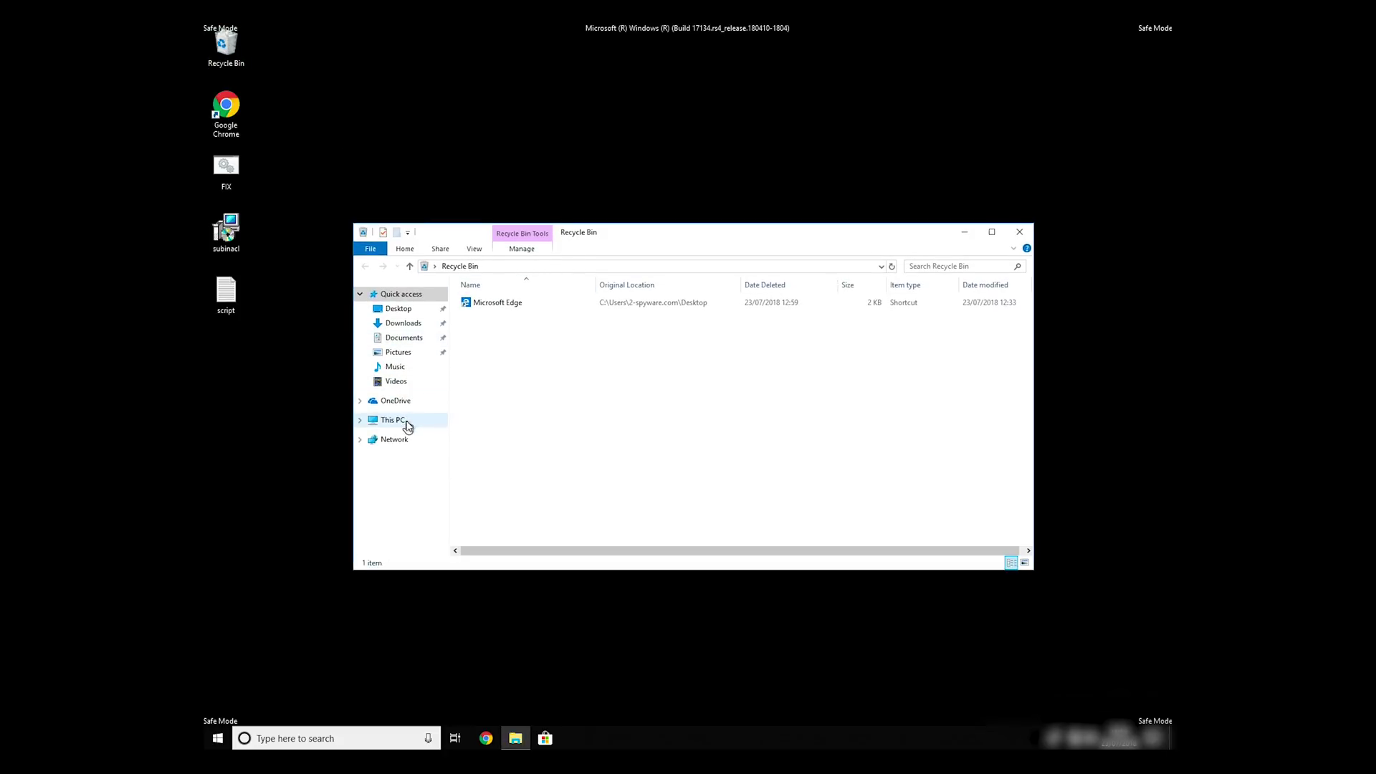
left_click(393, 420)
double_click(514, 444)
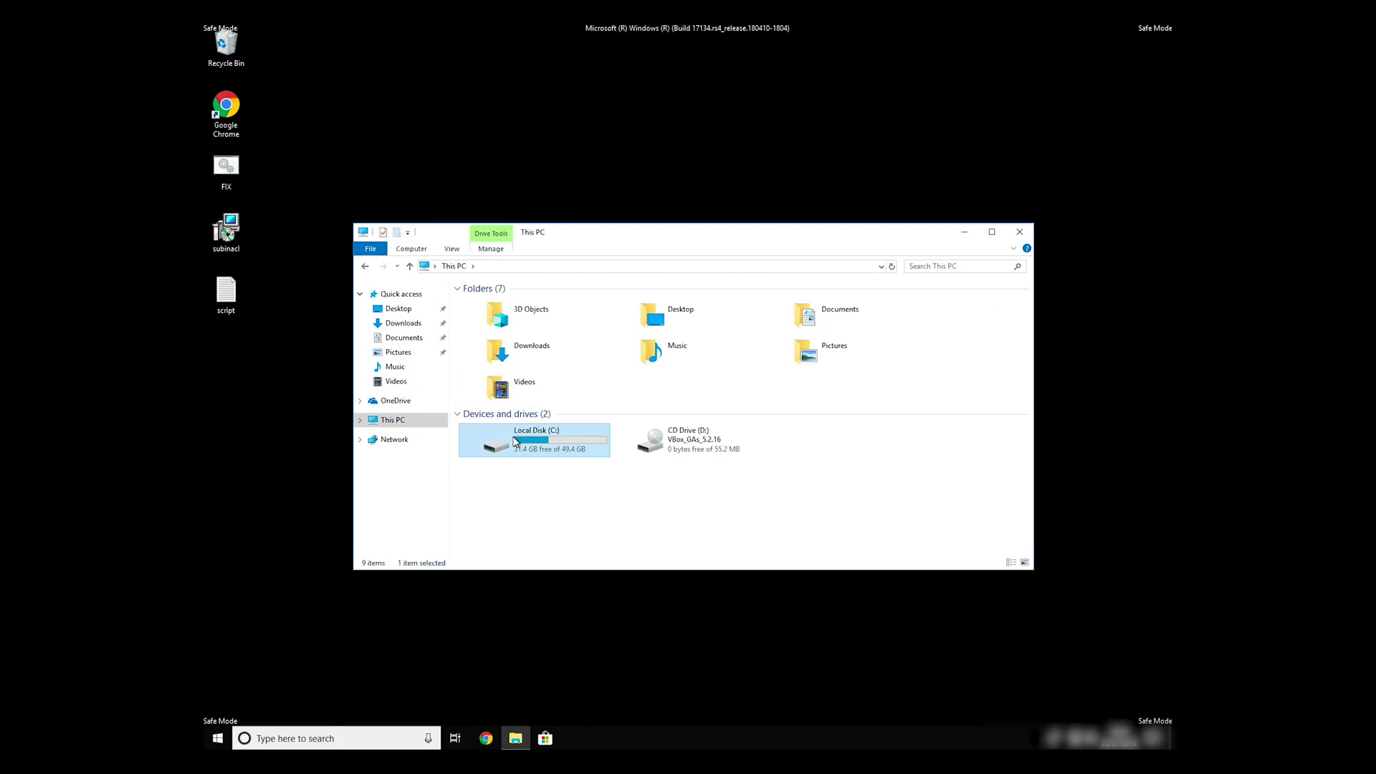
Step: Paste FIX.BAT into Program Files (x86)\Windows Resource Kits\Tools beside subinacl
double_click(570, 328)
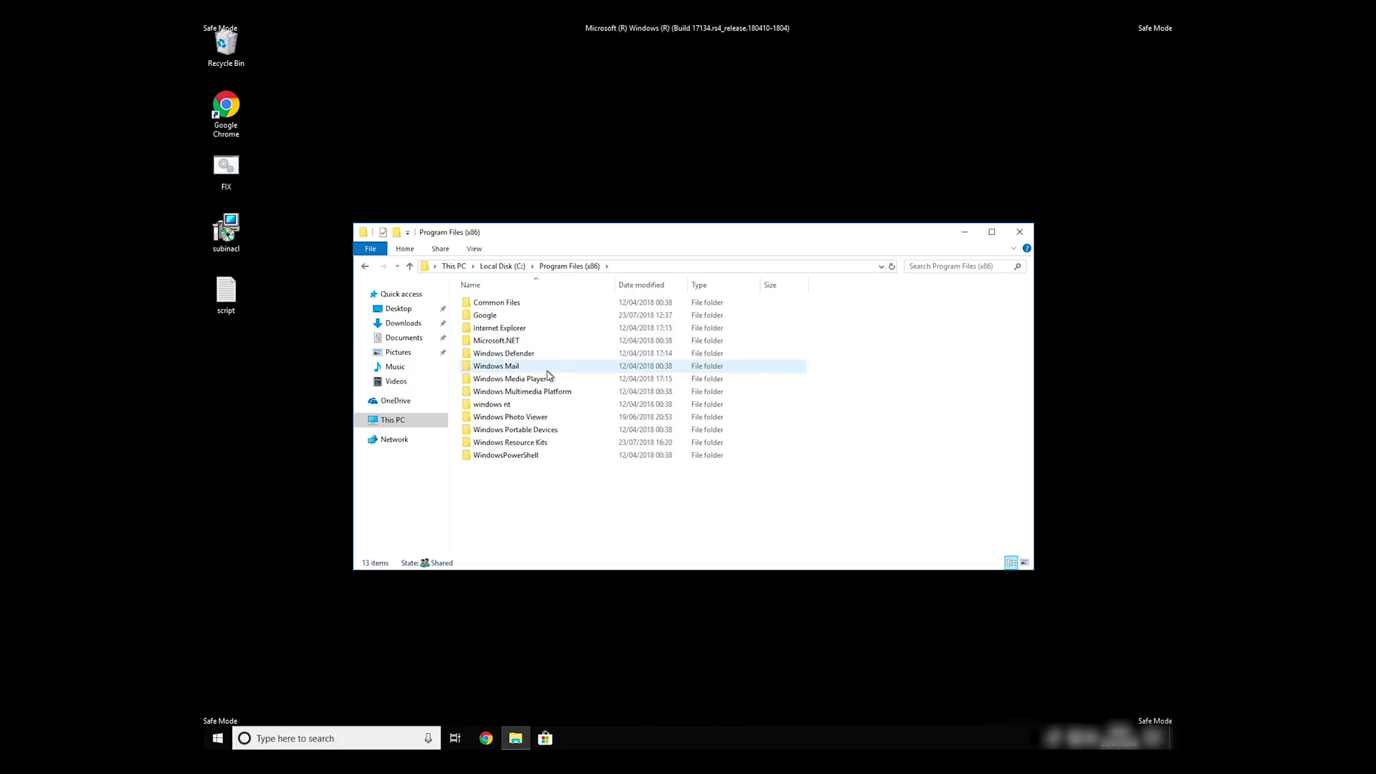
left_click(537, 443)
double_click(537, 443)
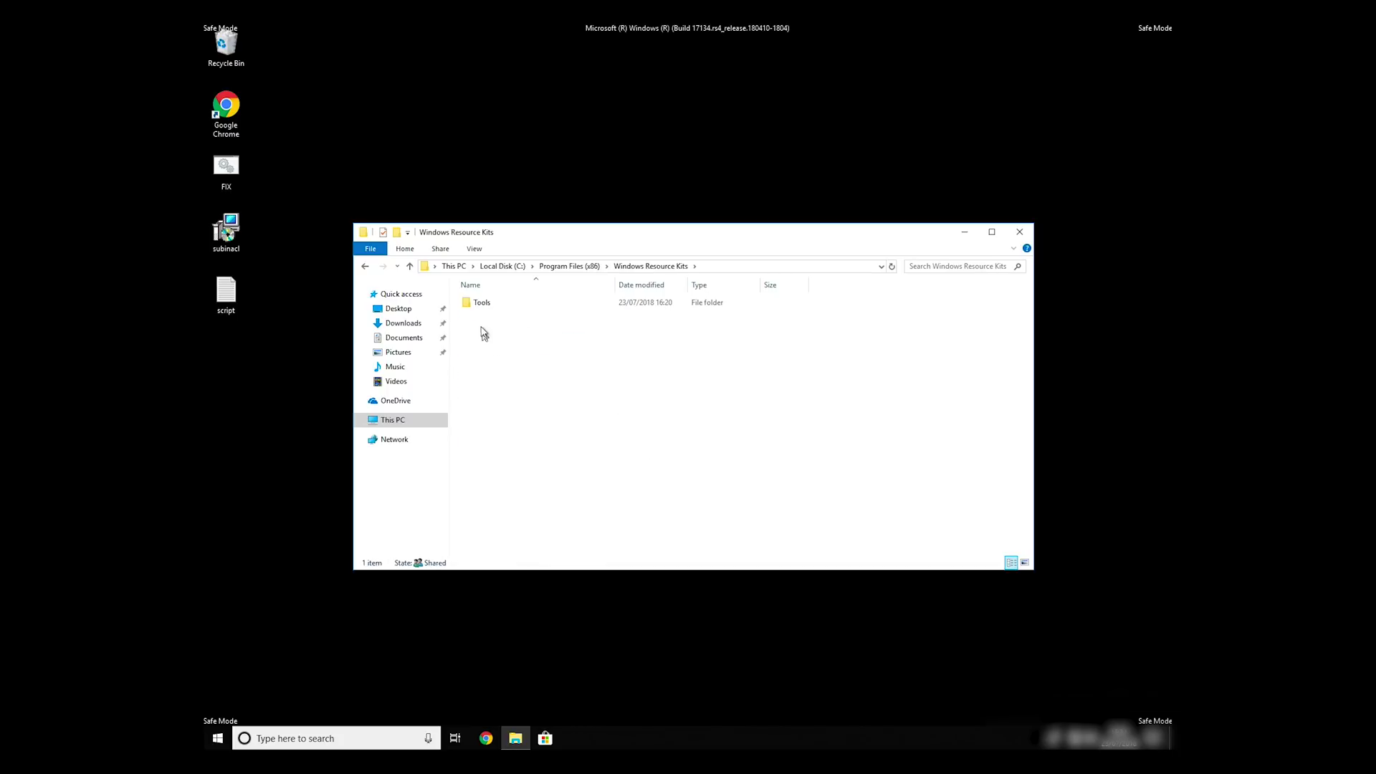
double_click(480, 304)
right_click(532, 405)
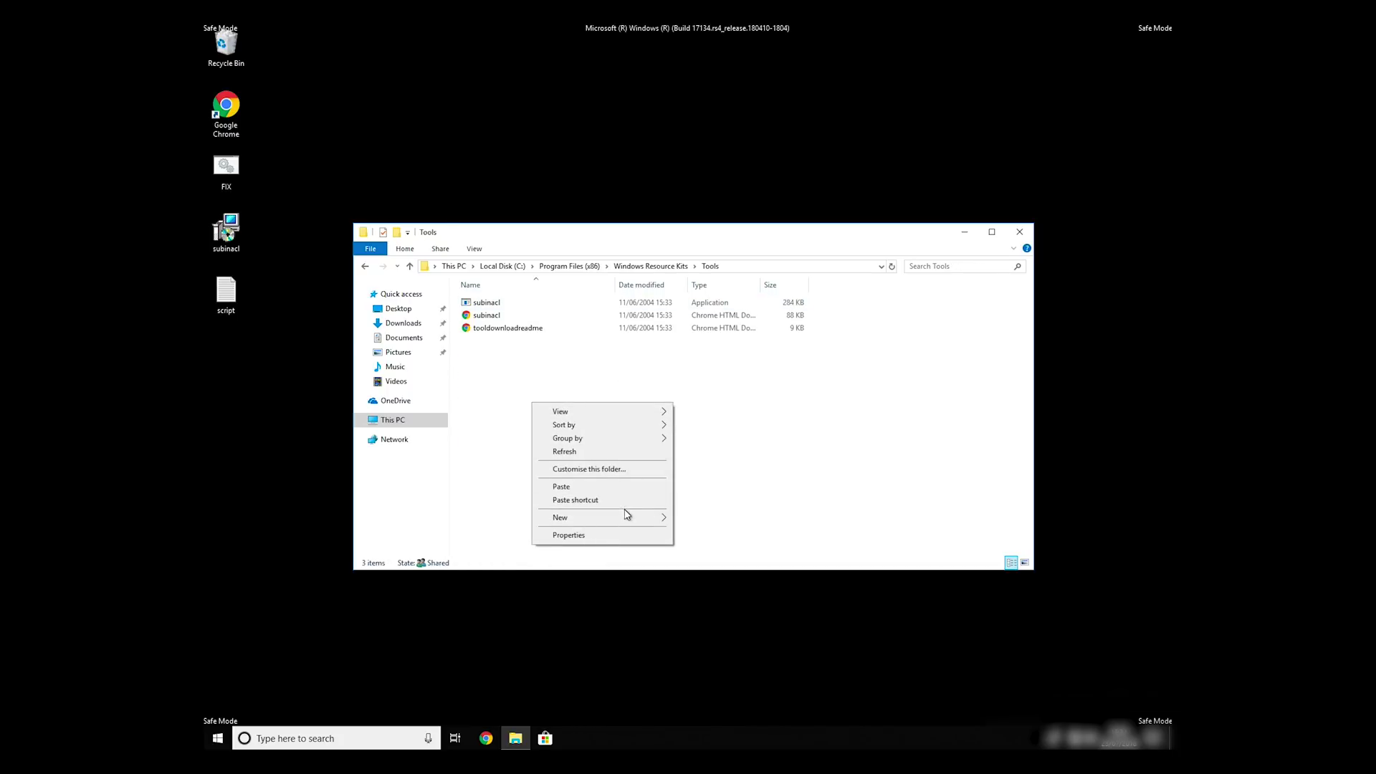
left_click(620, 488)
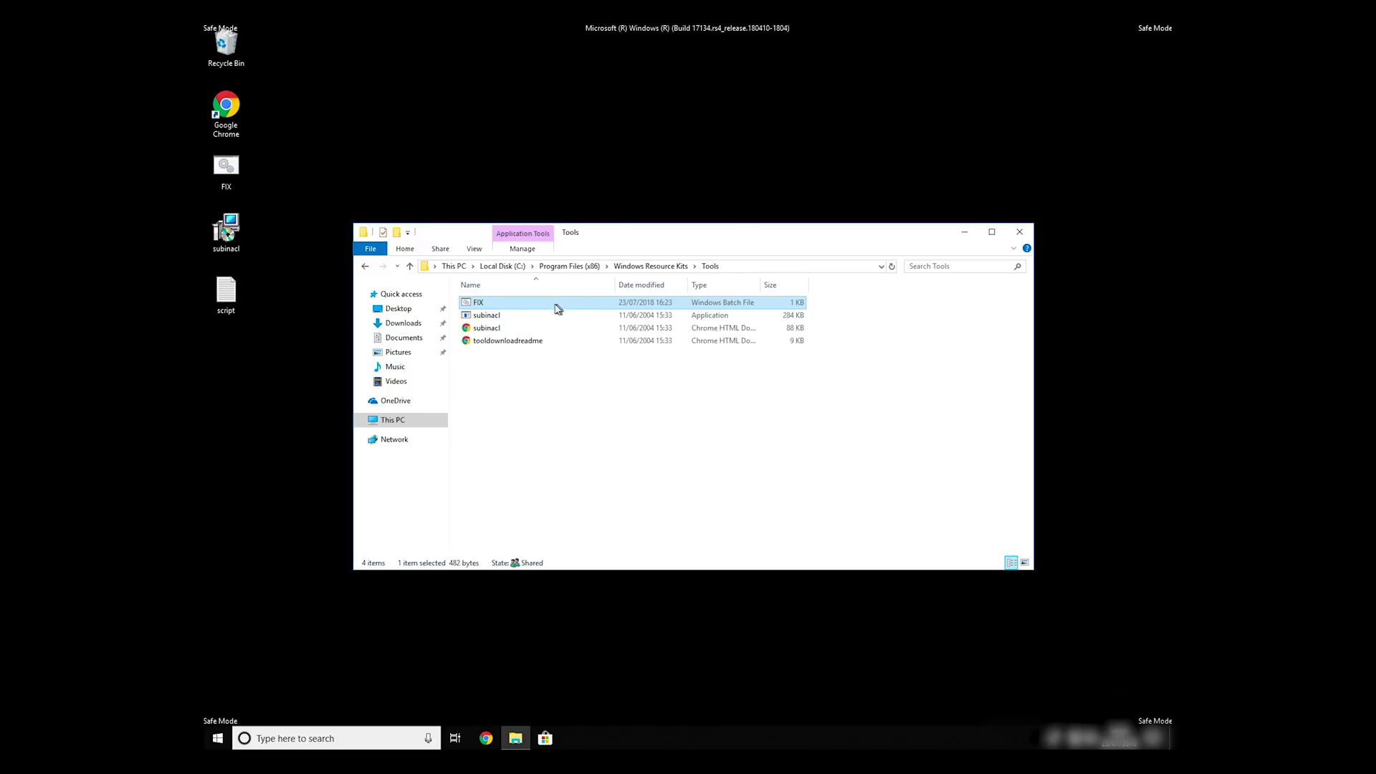
left_click_drag(669, 237, 689, 187)
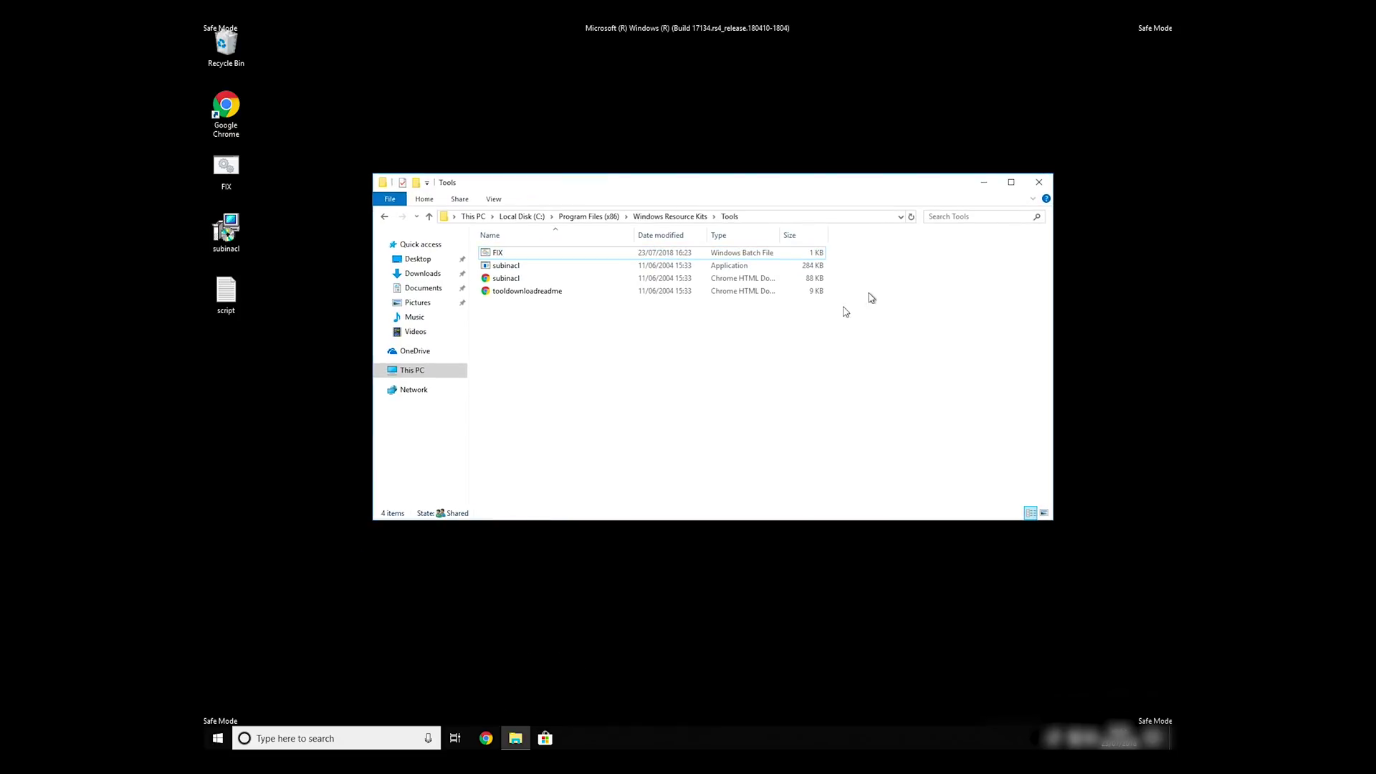
Step: Close the Tools window and launch Command Prompt as administrator via the cmd search
left_click(1039, 182)
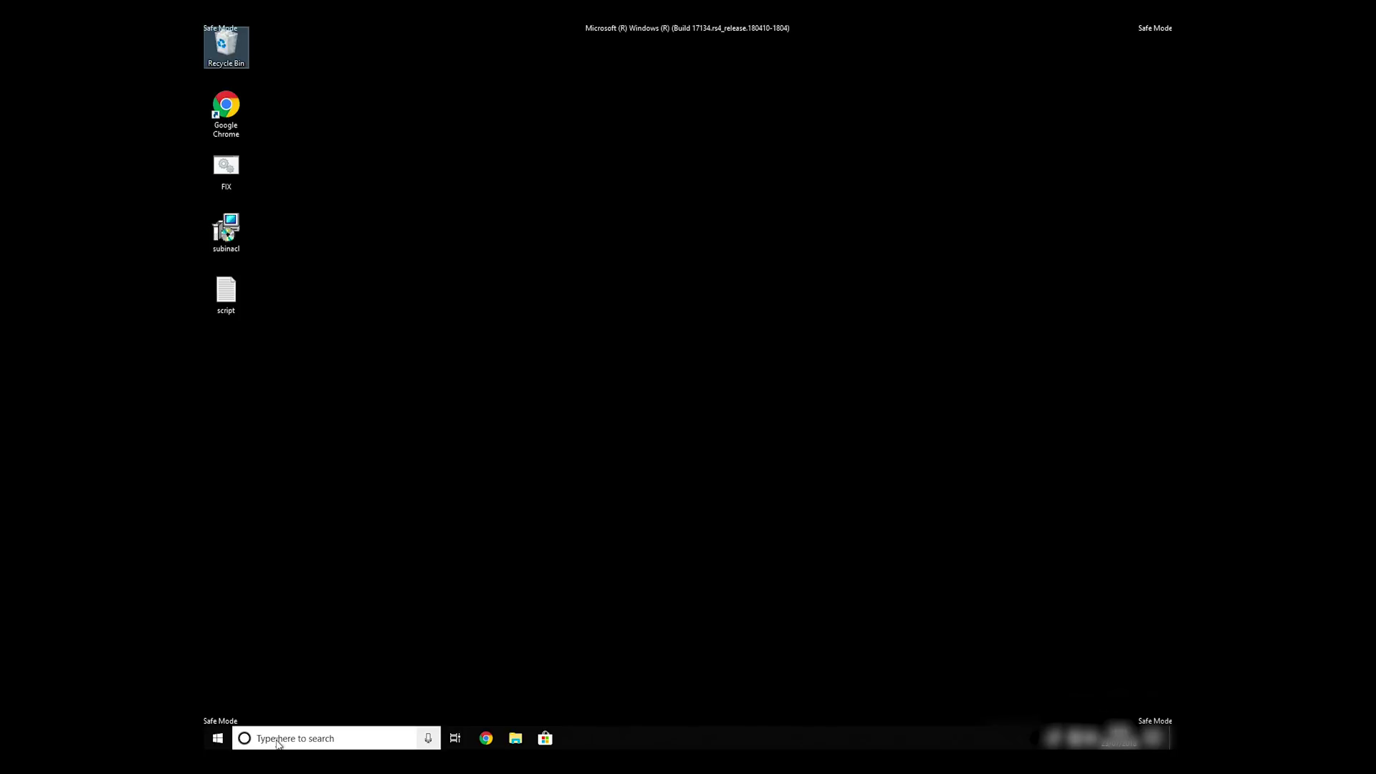
left_click(278, 742)
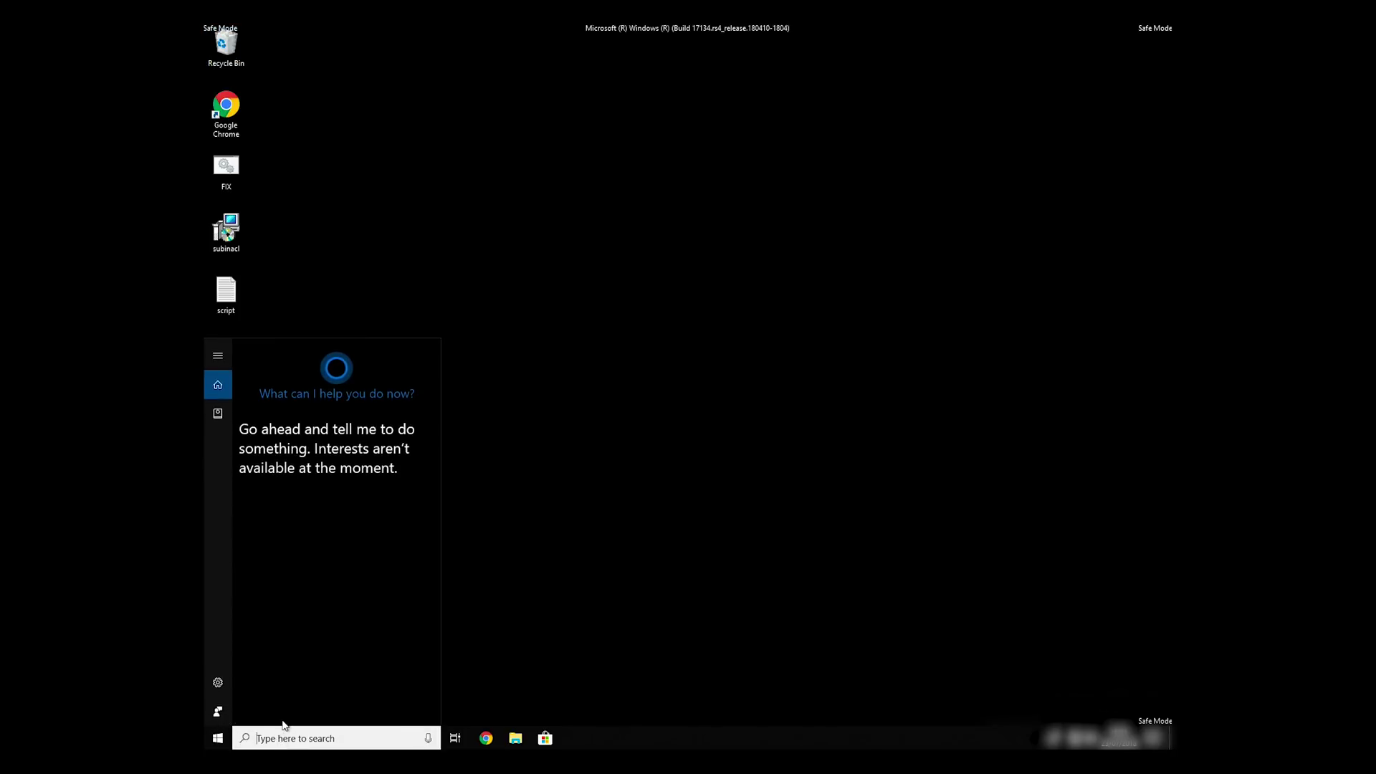
type("cmd")
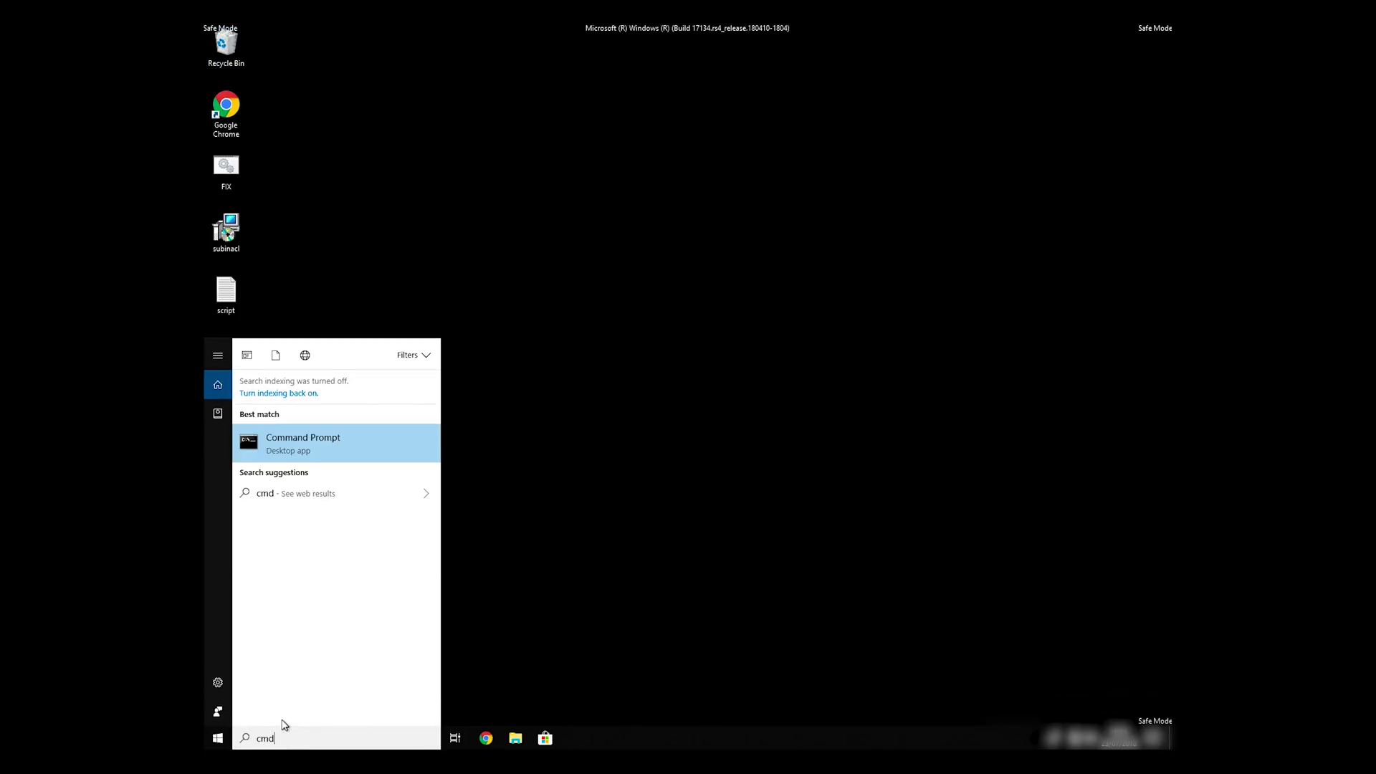
right_click(308, 448)
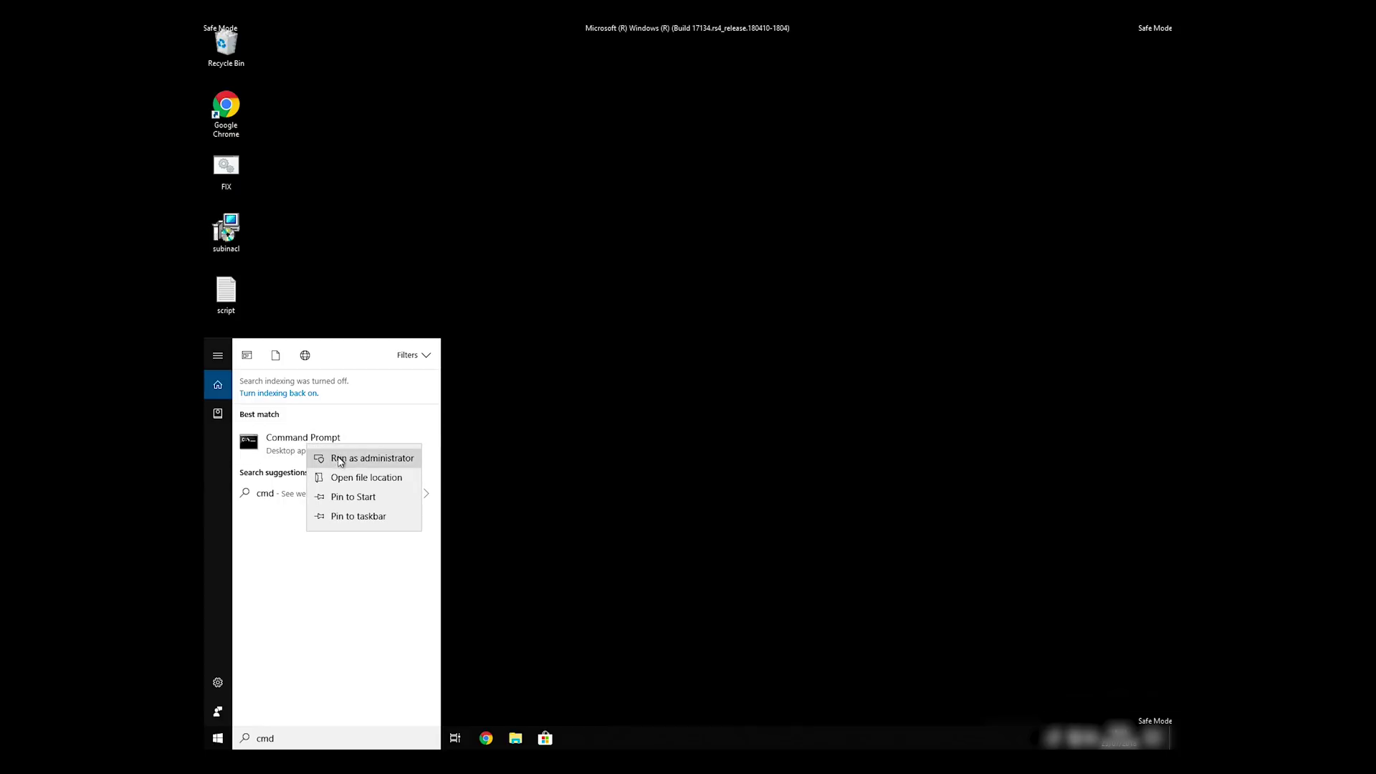
left_click(361, 459)
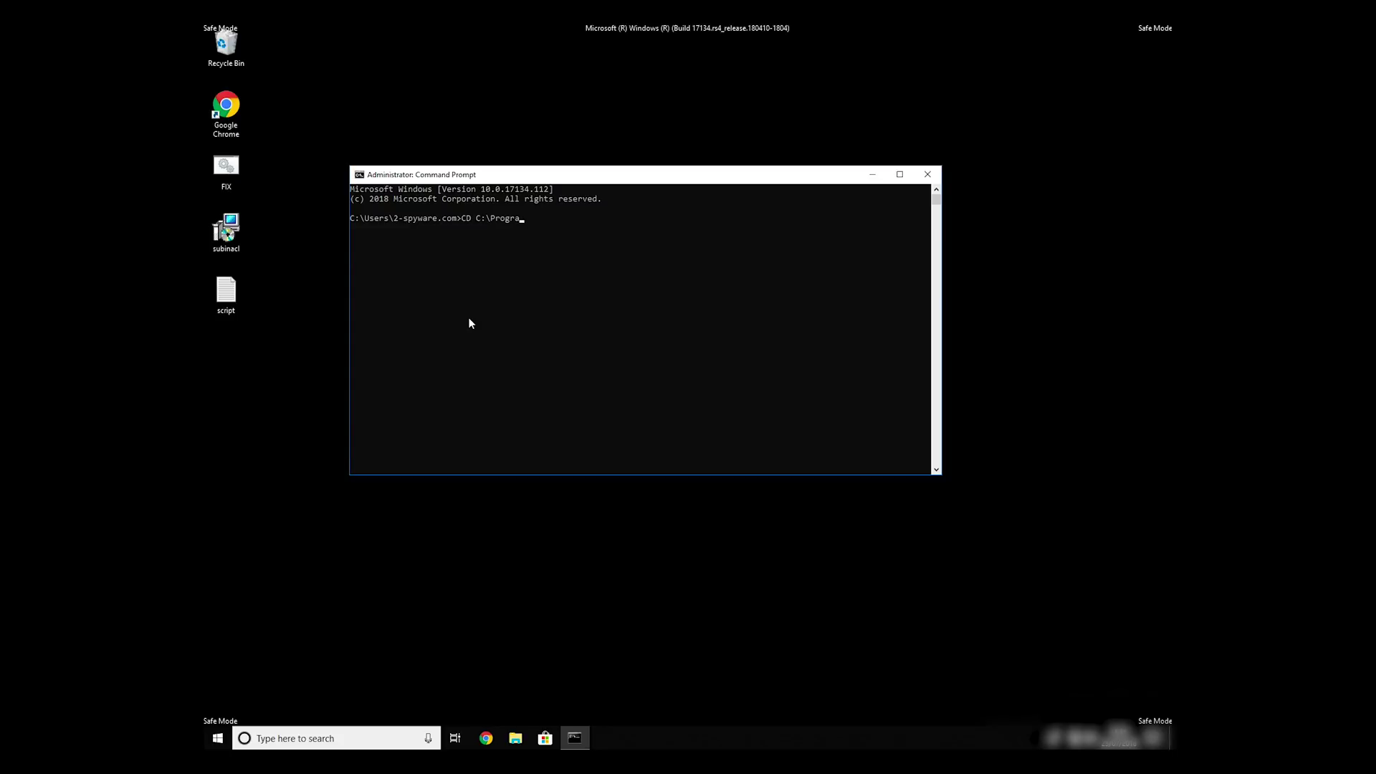
Step: Change into the Windows Resource Kits\Tools folder, run FIX, then close the administrator window
type("CD C:\\Progra")
key("Tab")
key("Tab")
type("\\Windows R")
key("Tab")
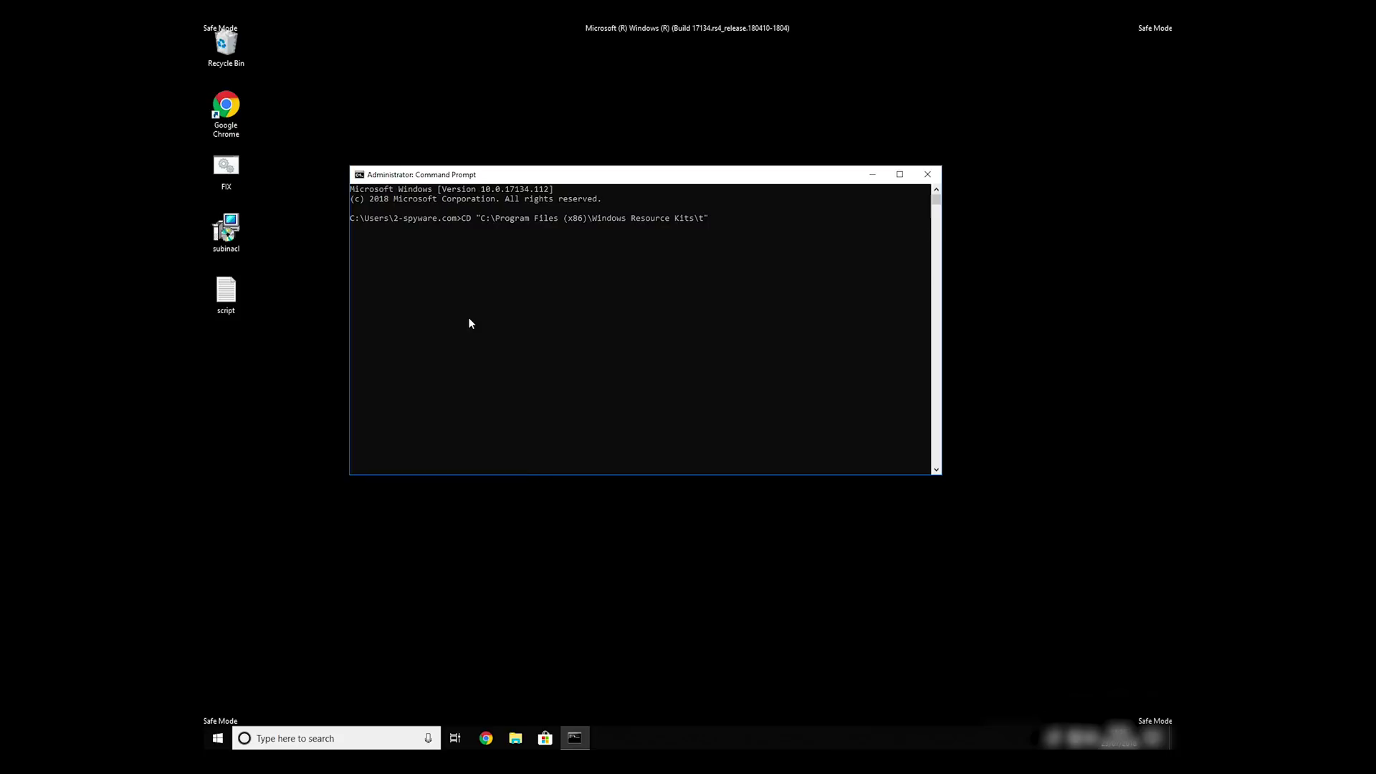
key("Return")
type("F")
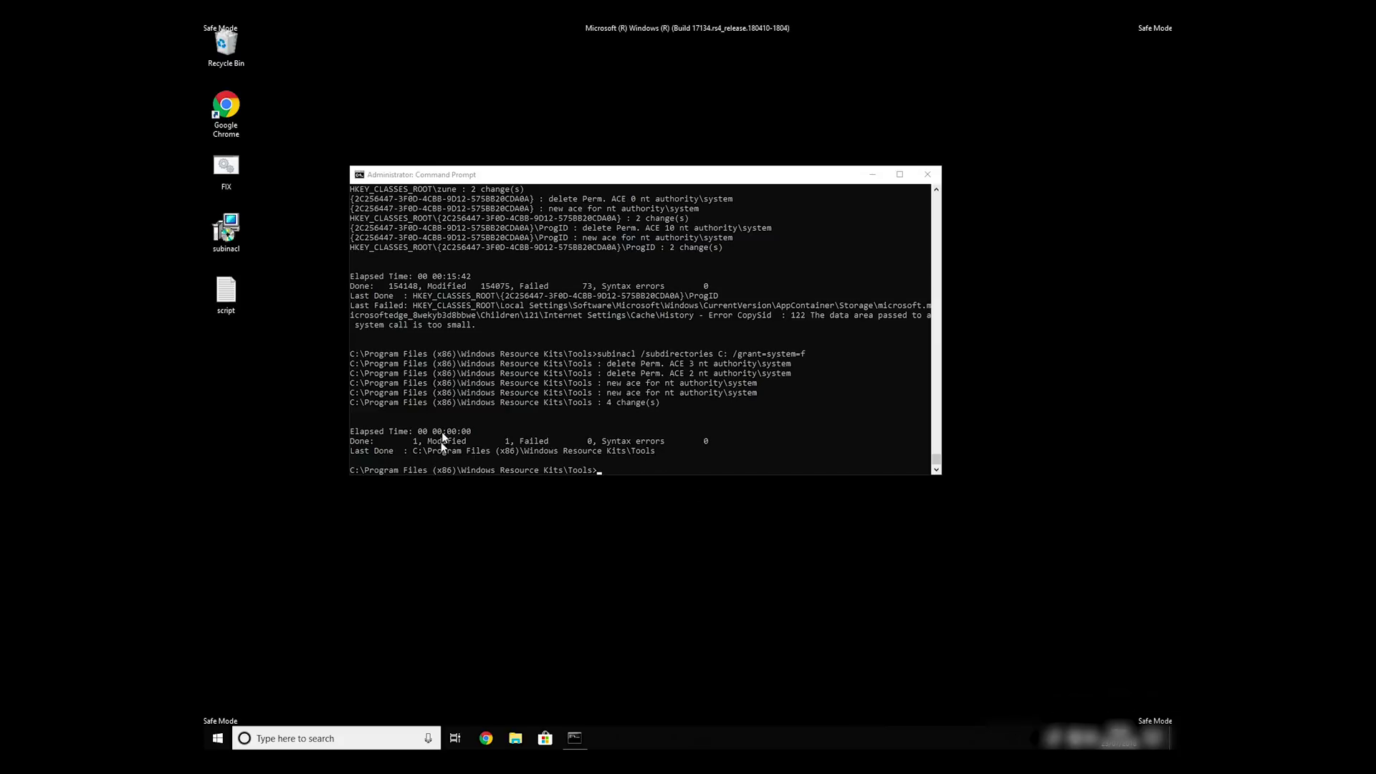
left_click(927, 174)
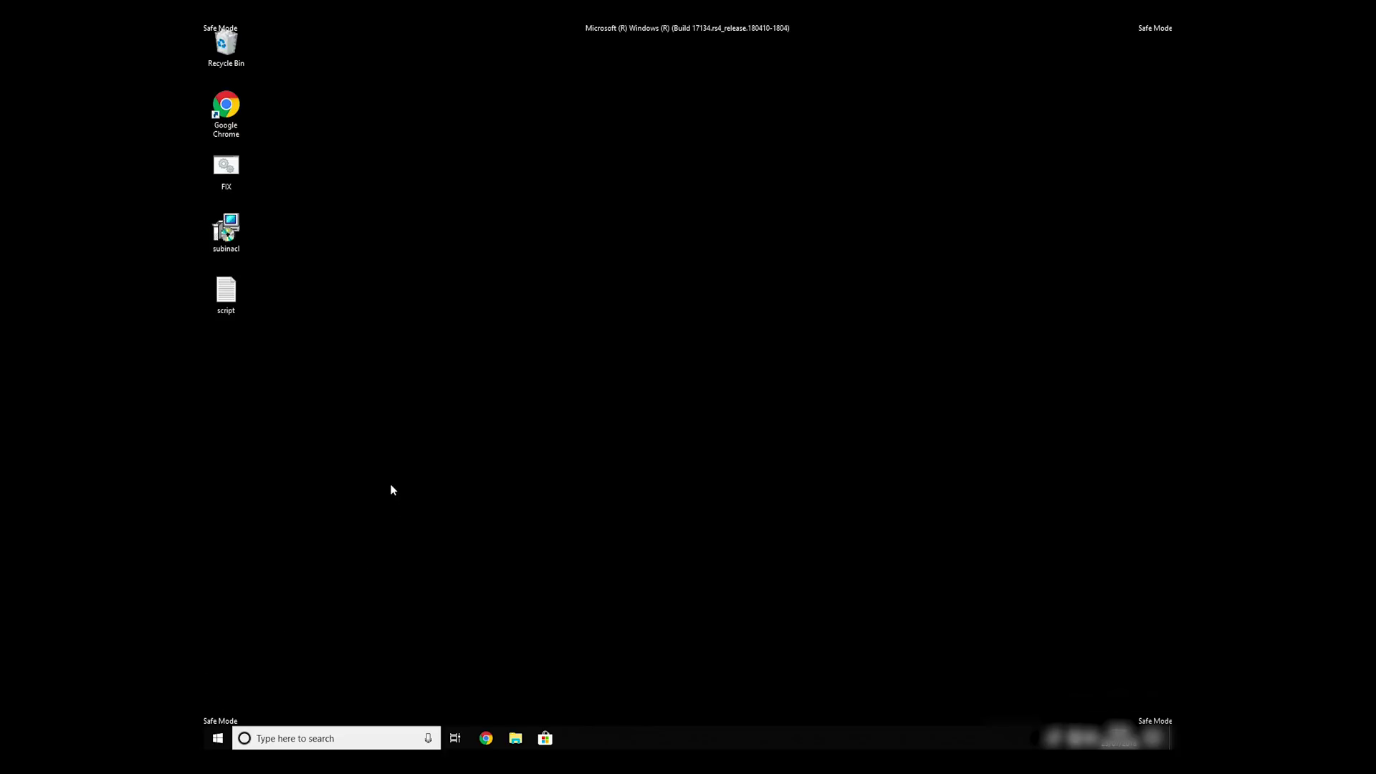
Step: Uncheck Safe boot on msconfig's Boot tab and apply the change
key("super+r")
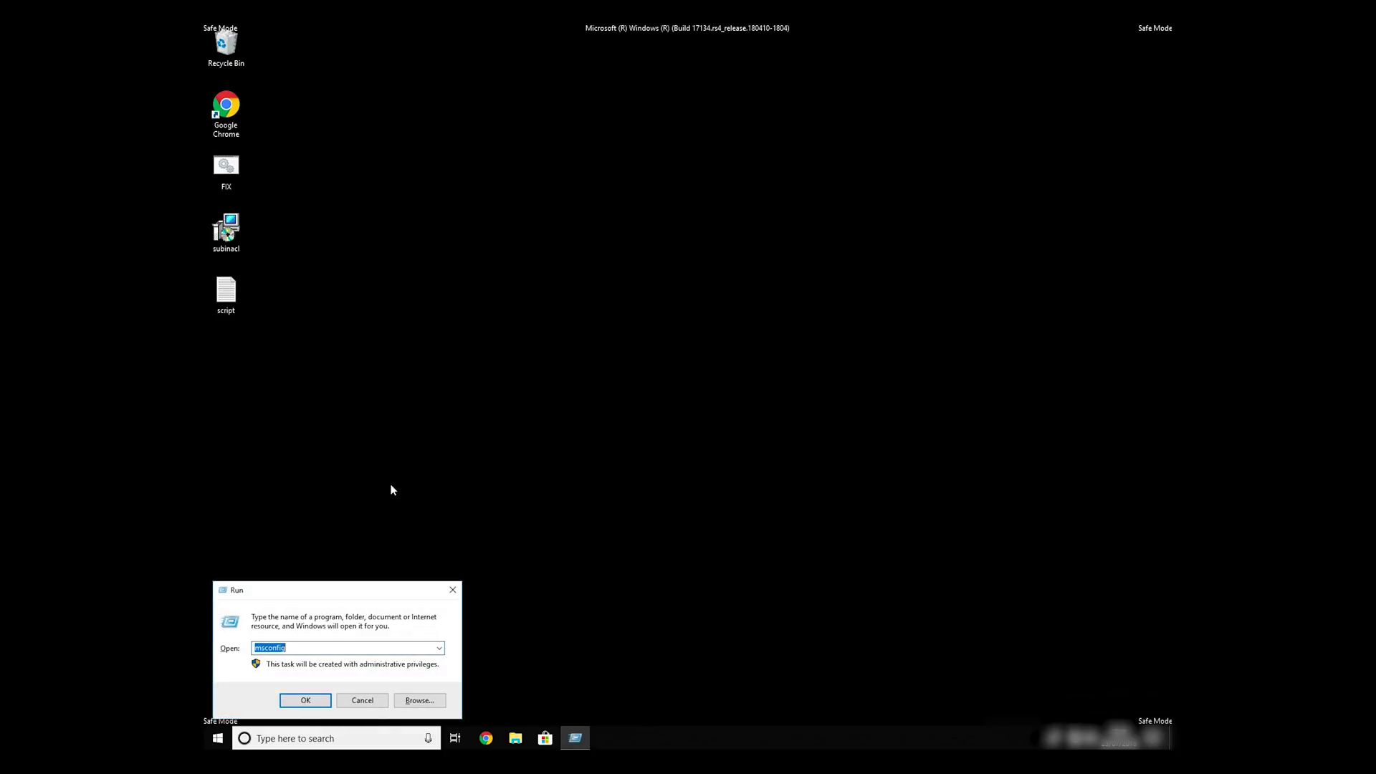
left_click(305, 700)
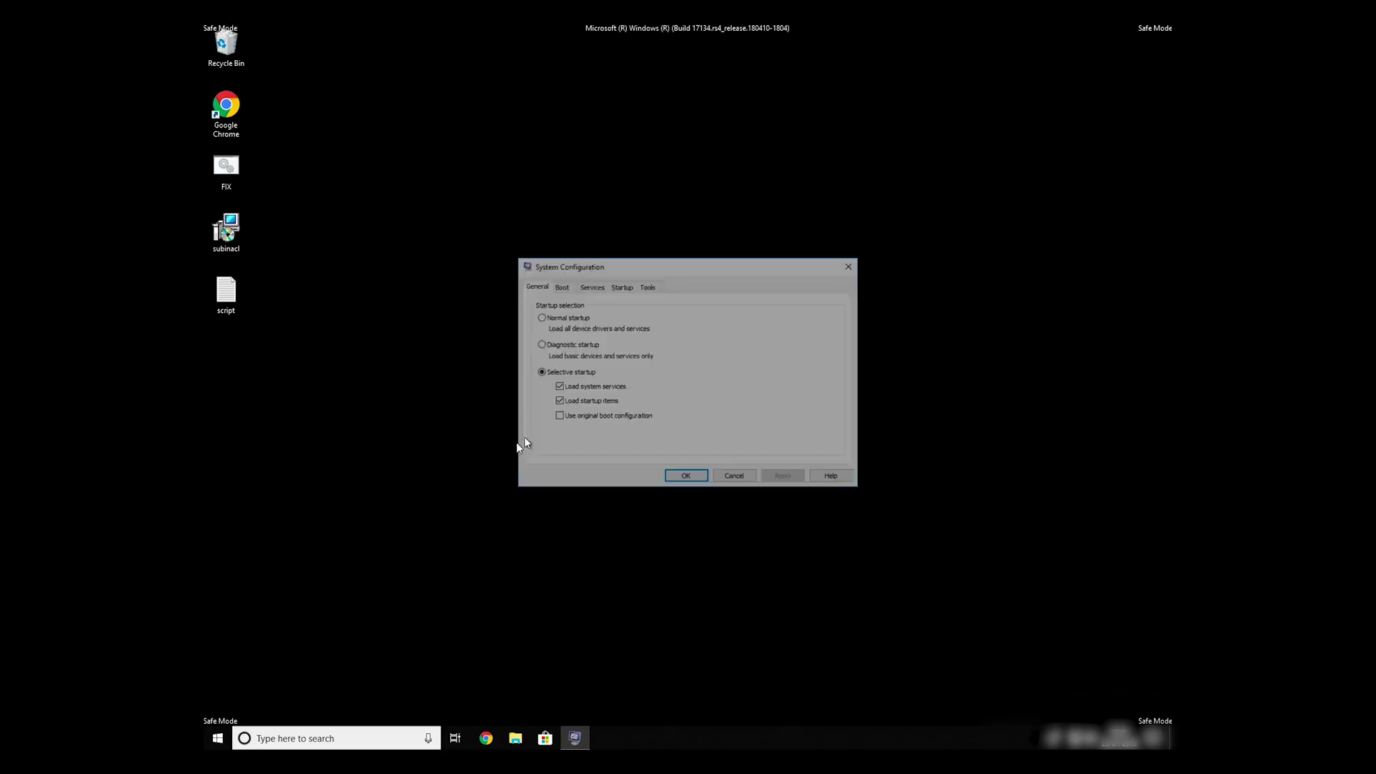
left_click(563, 288)
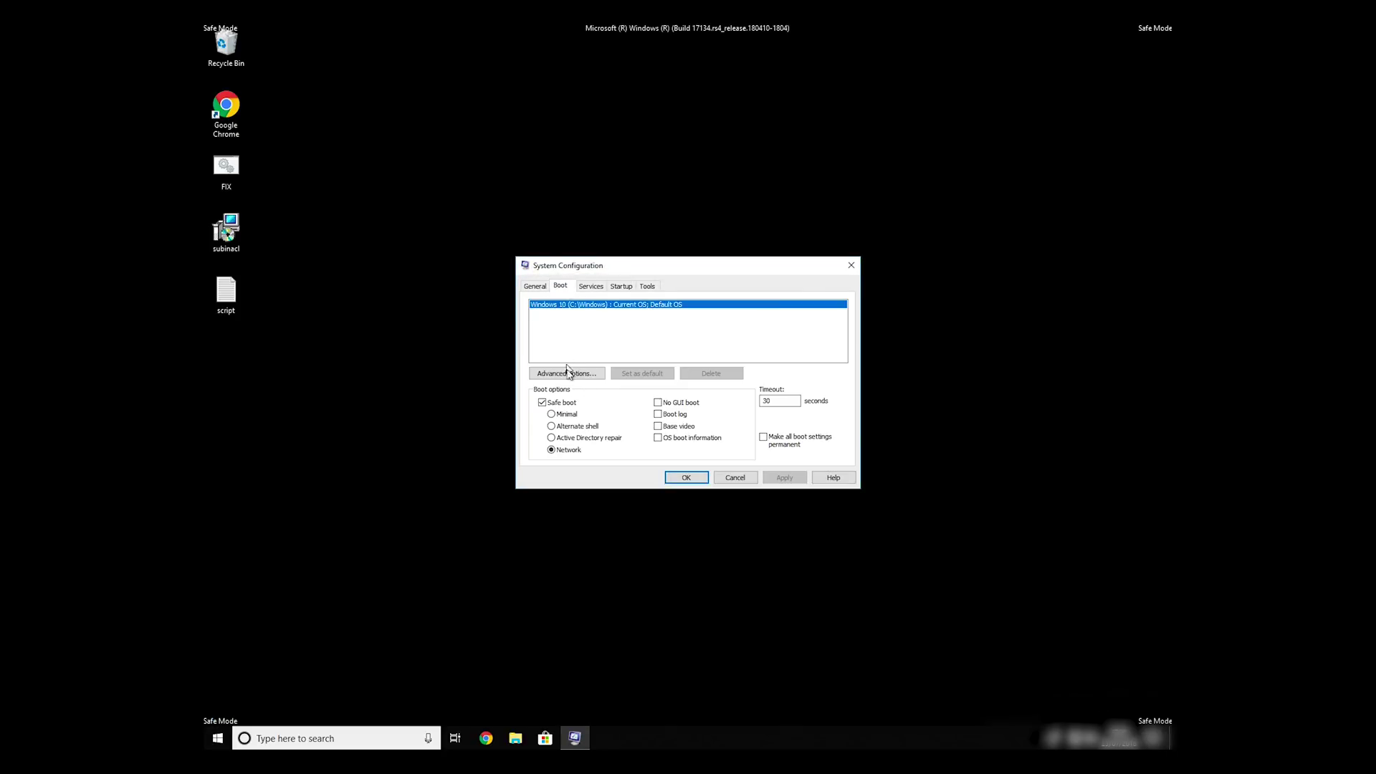
left_click(569, 404)
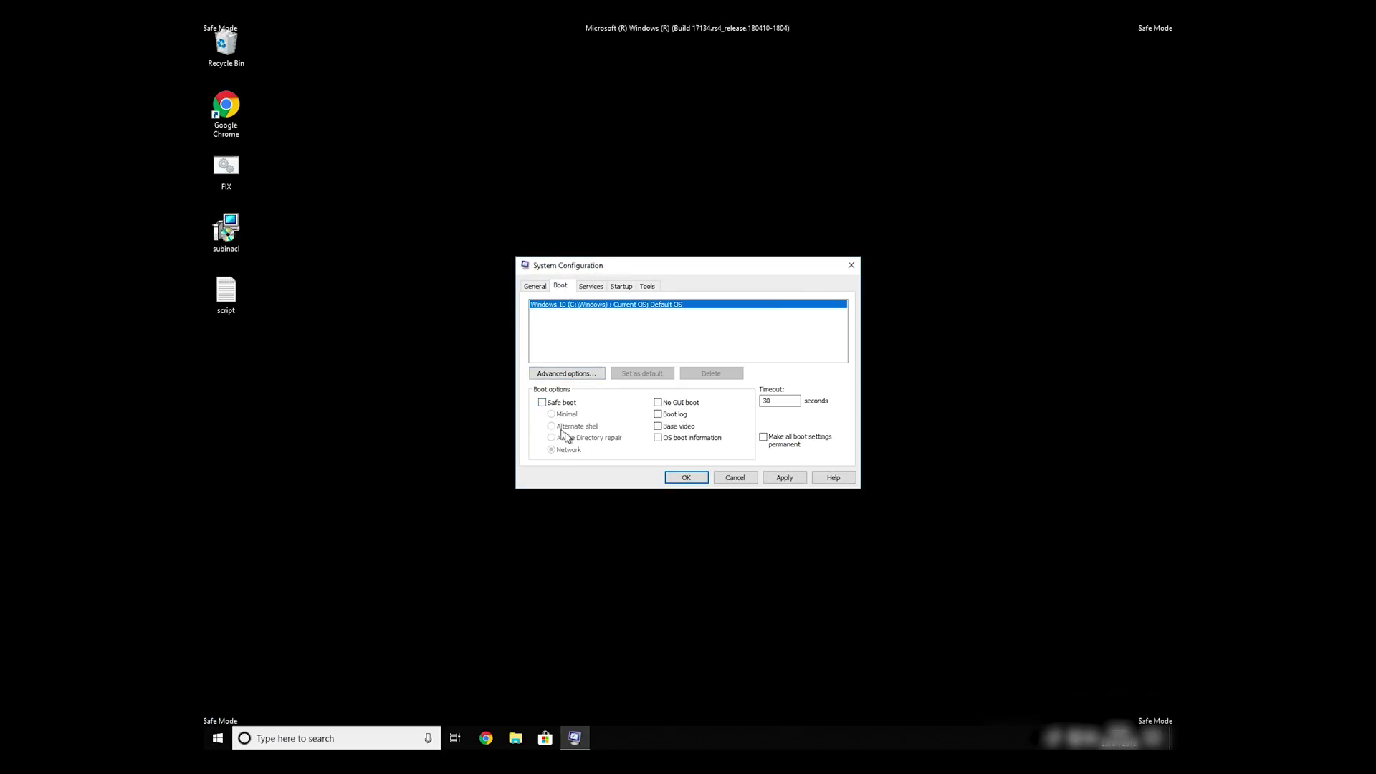
left_click(792, 478)
left_click(677, 478)
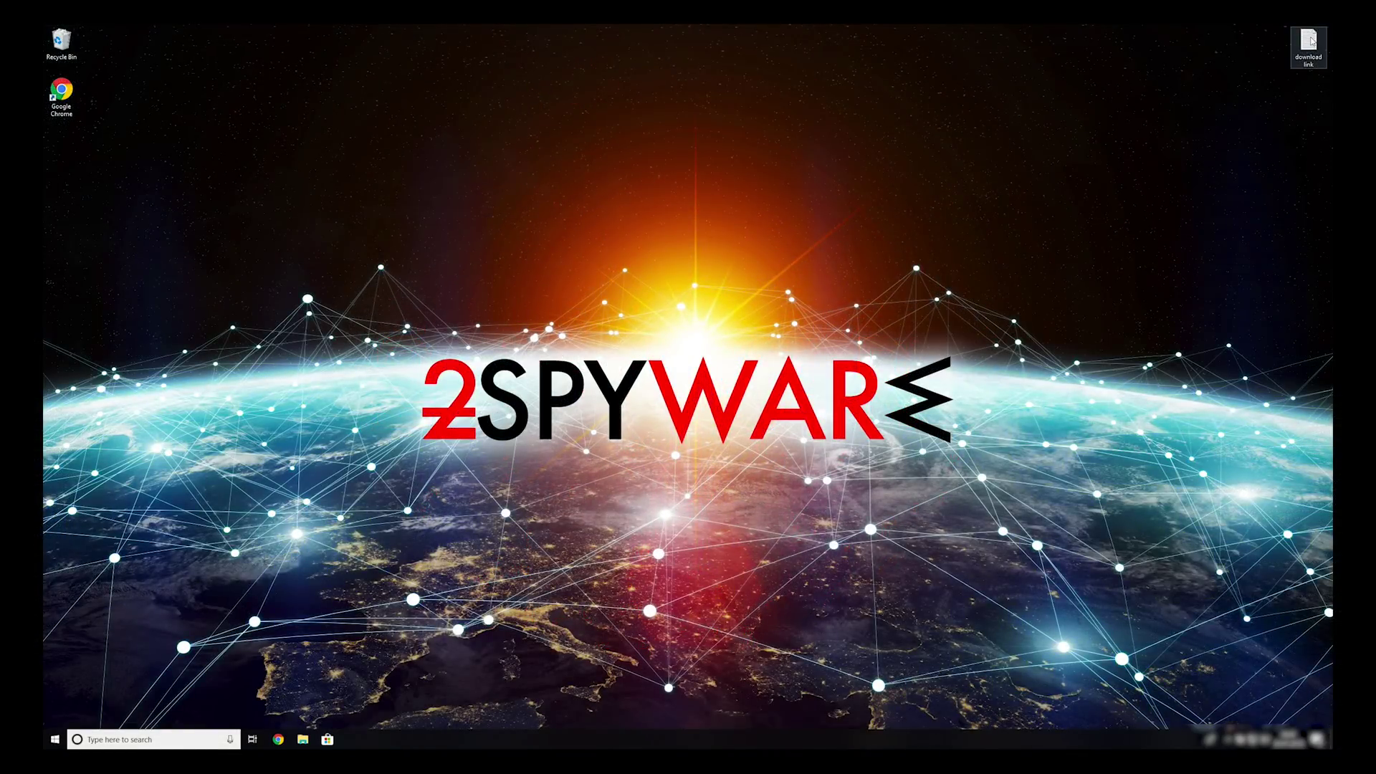
Step: Copy the download URL from the saved download link file
double_click(1308, 44)
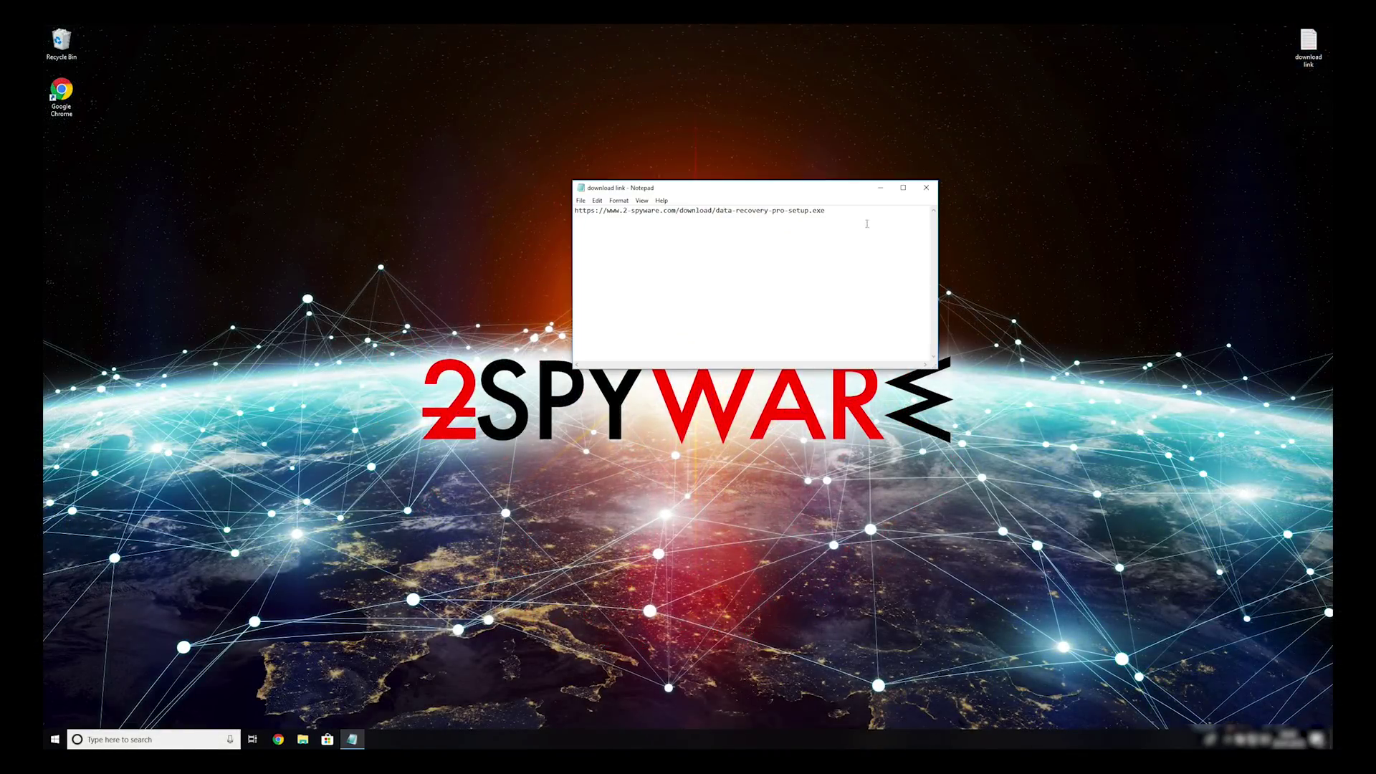
left_click_drag(866, 224, 584, 210)
right_click(591, 212)
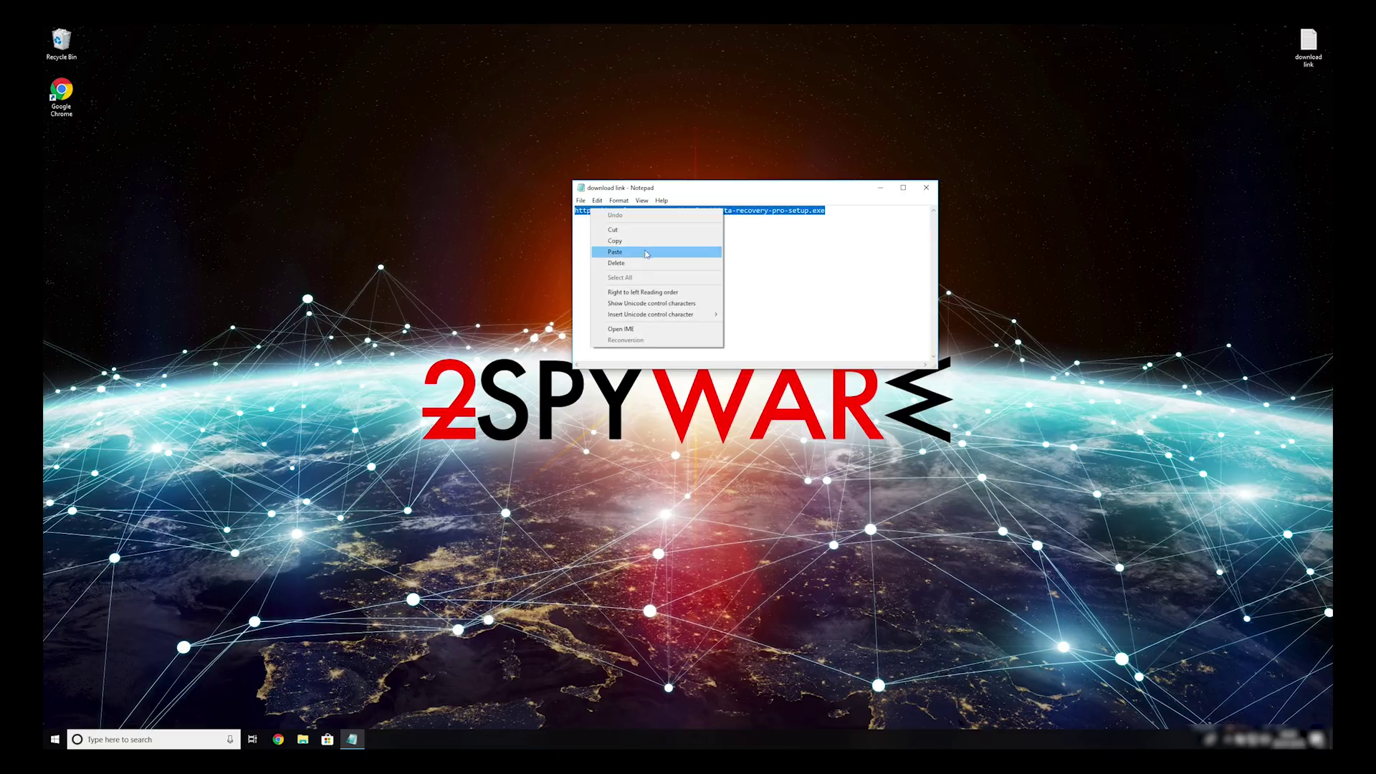
left_click(616, 249)
left_click(926, 187)
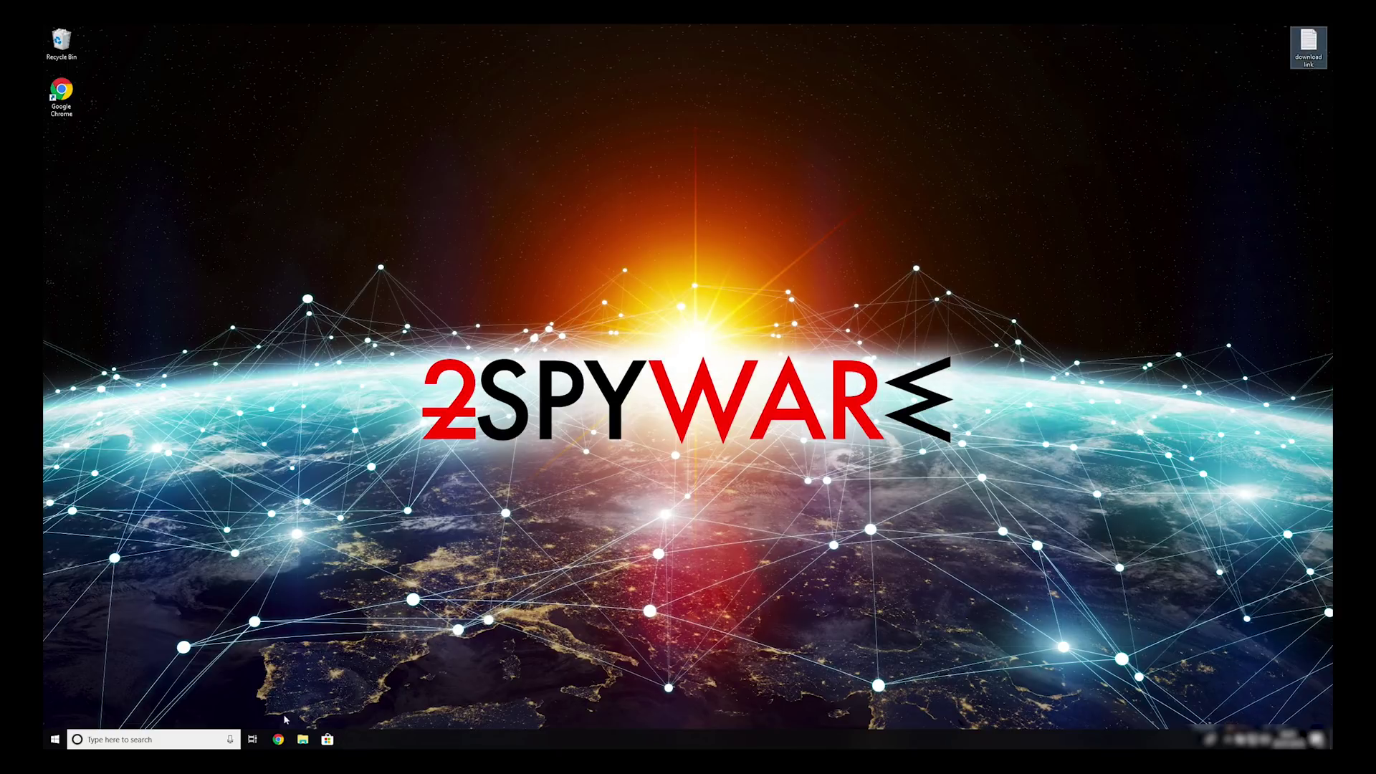
Step: Paste and load the URL in Chrome, then run the Data Recovery Pro installer with admin approval
left_click(280, 736)
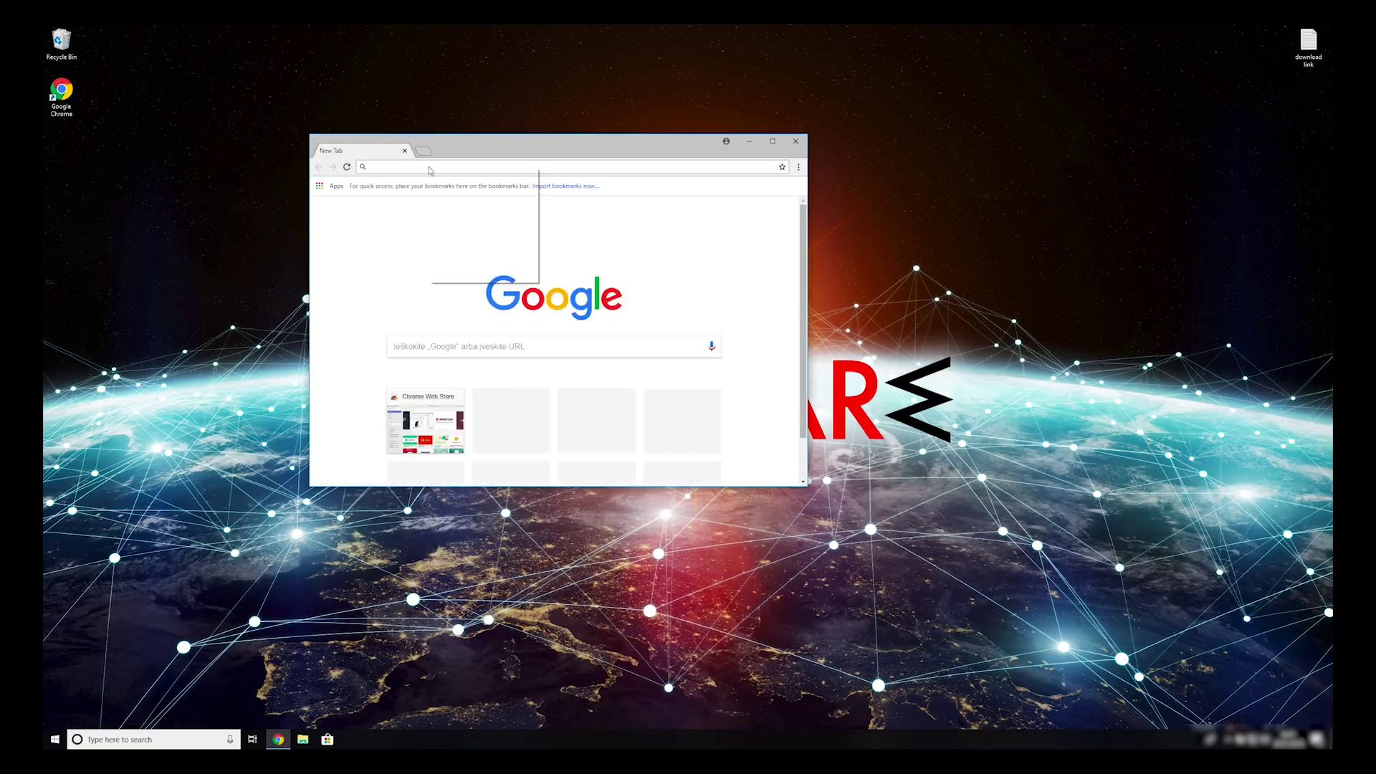
right_click(430, 170)
left_click(467, 230)
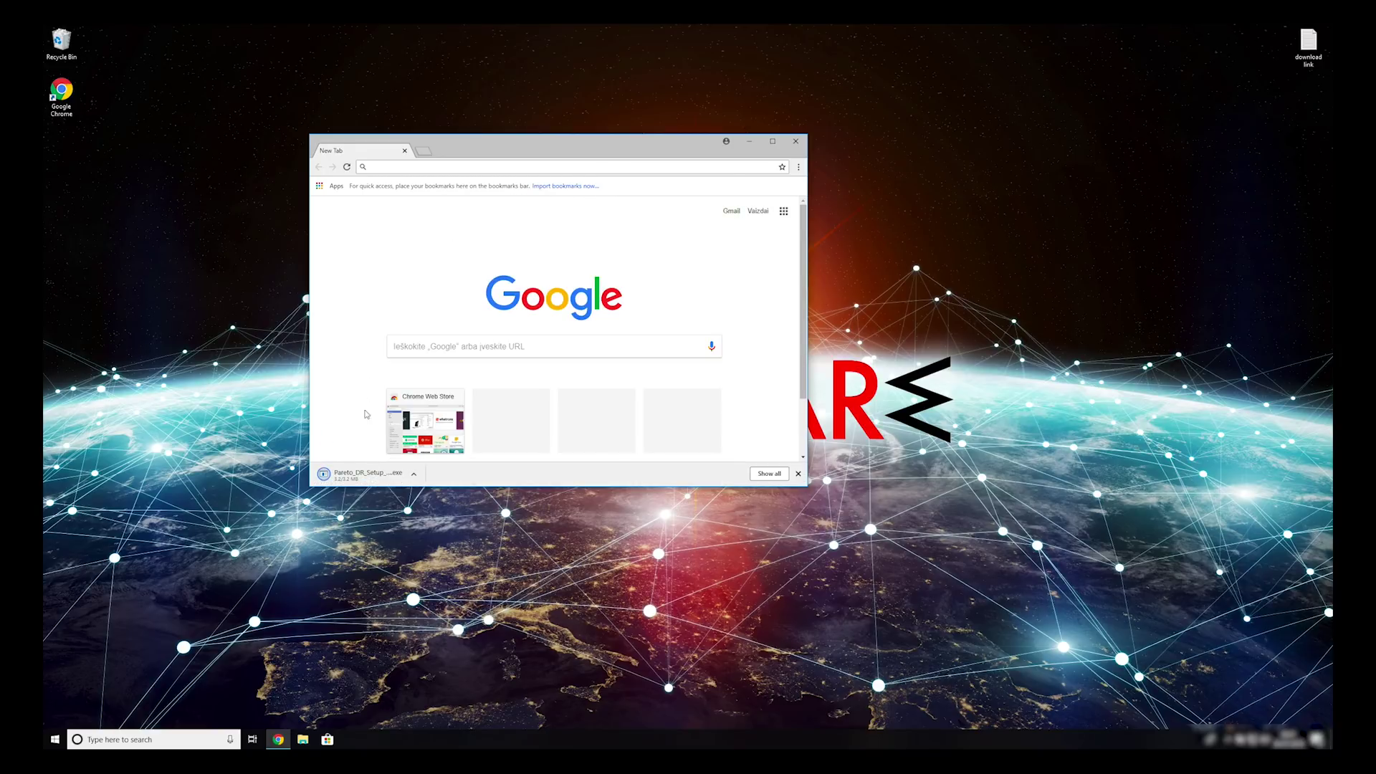
left_click(352, 474)
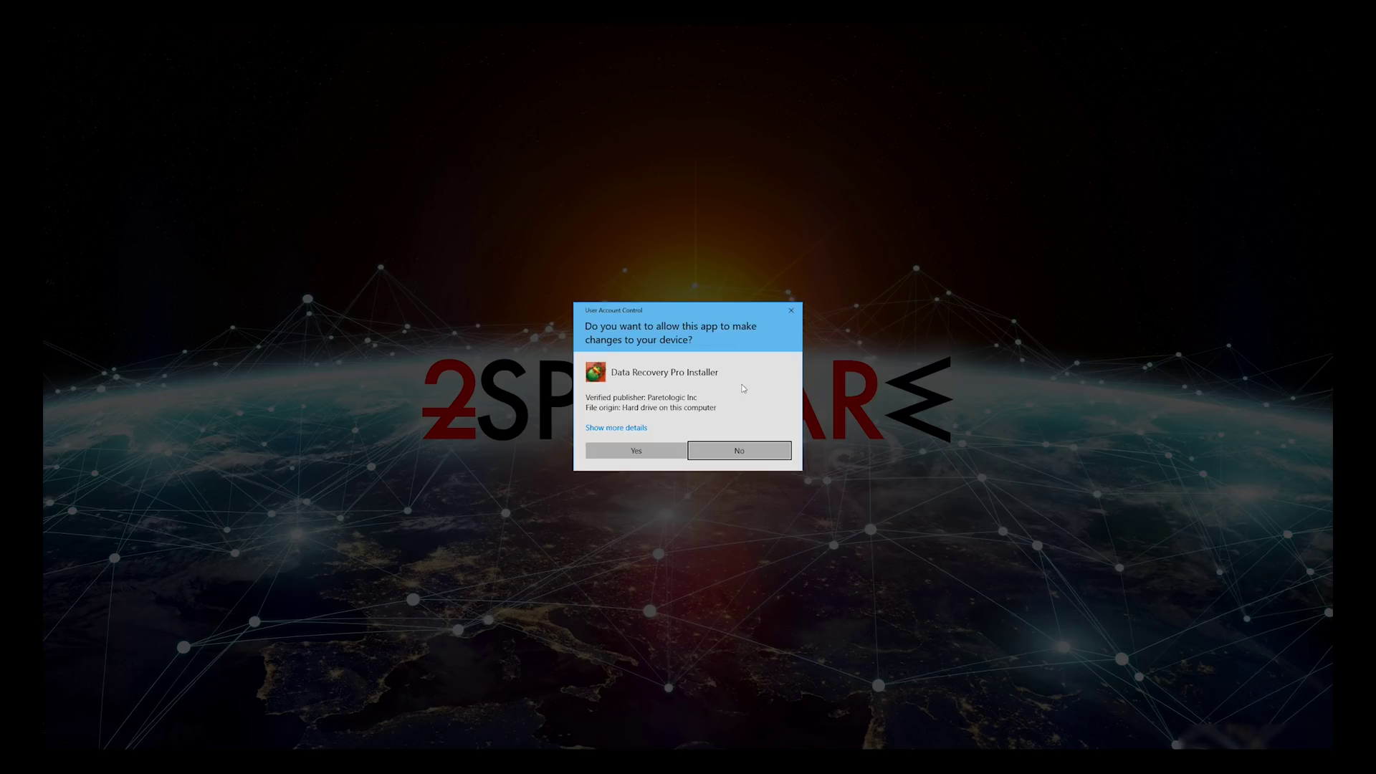
left_click(643, 451)
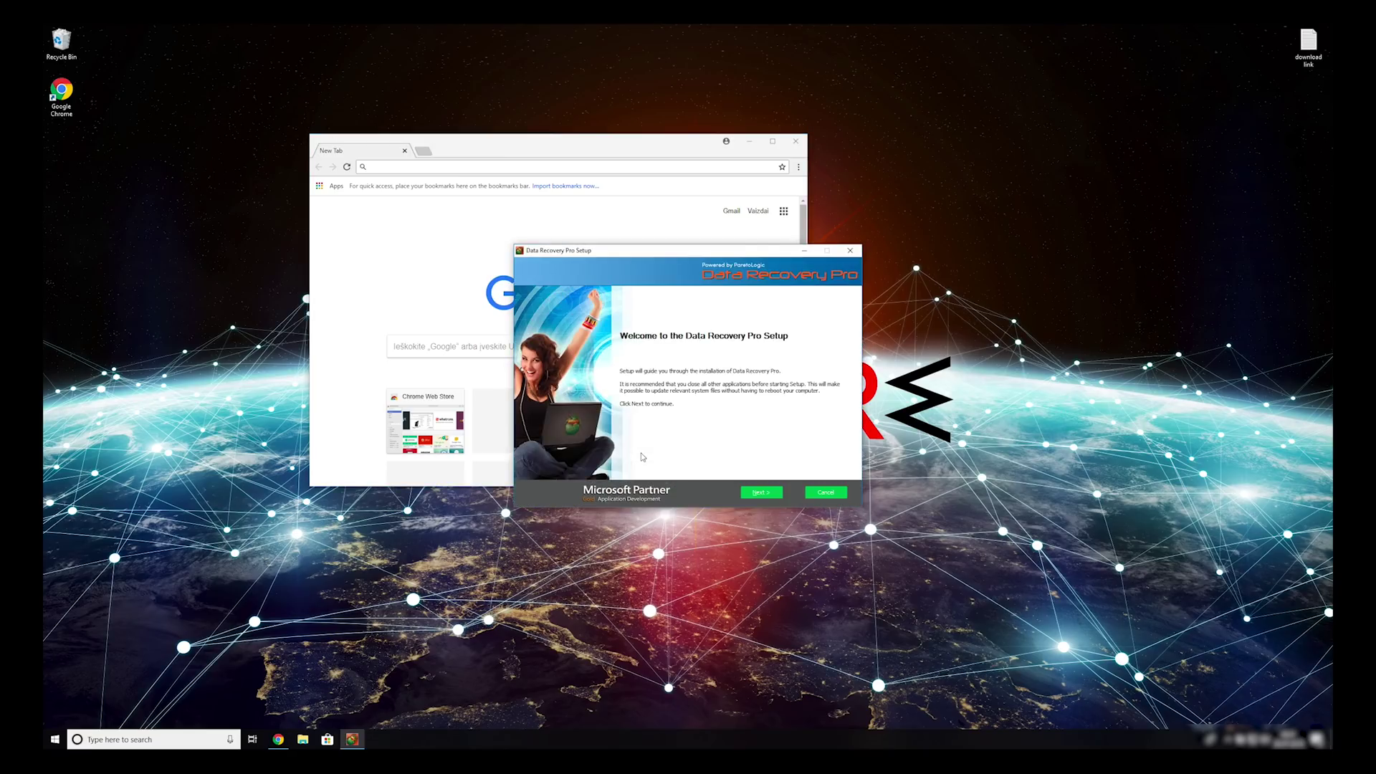
Step: Install Data Recovery Pro with the default components and location, accepting the license
left_click(761, 493)
scroll(841, 379, "down", 10)
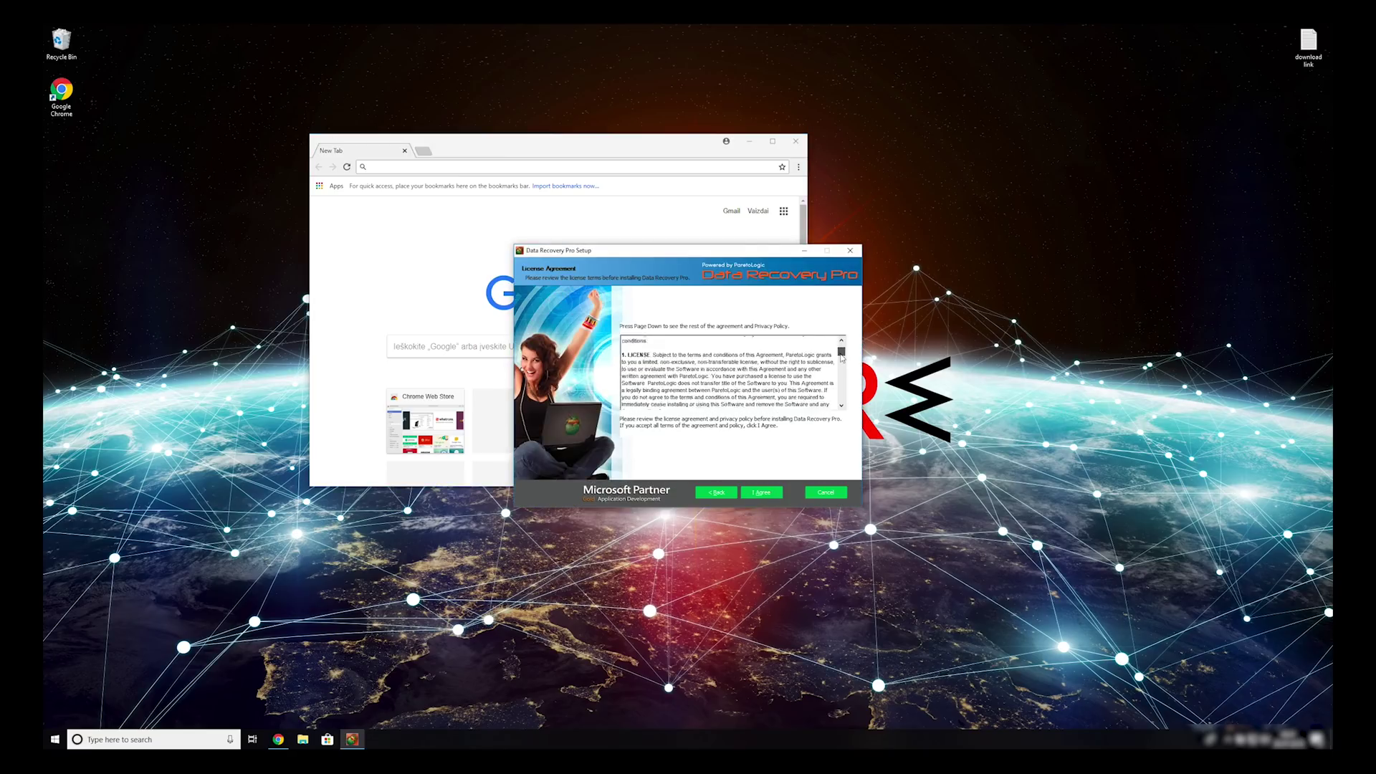
scroll(841, 378, "down", 5)
left_click(773, 493)
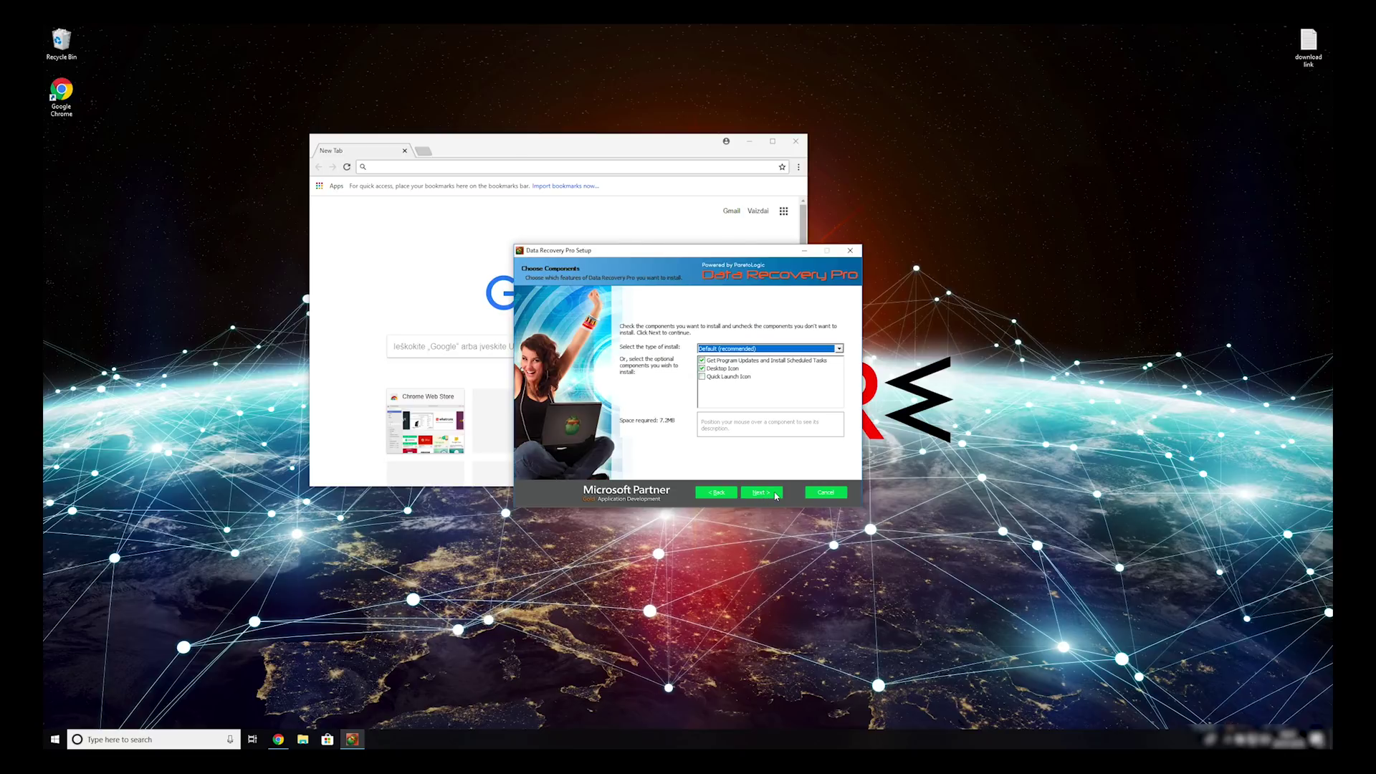
left_click(761, 493)
left_click(761, 492)
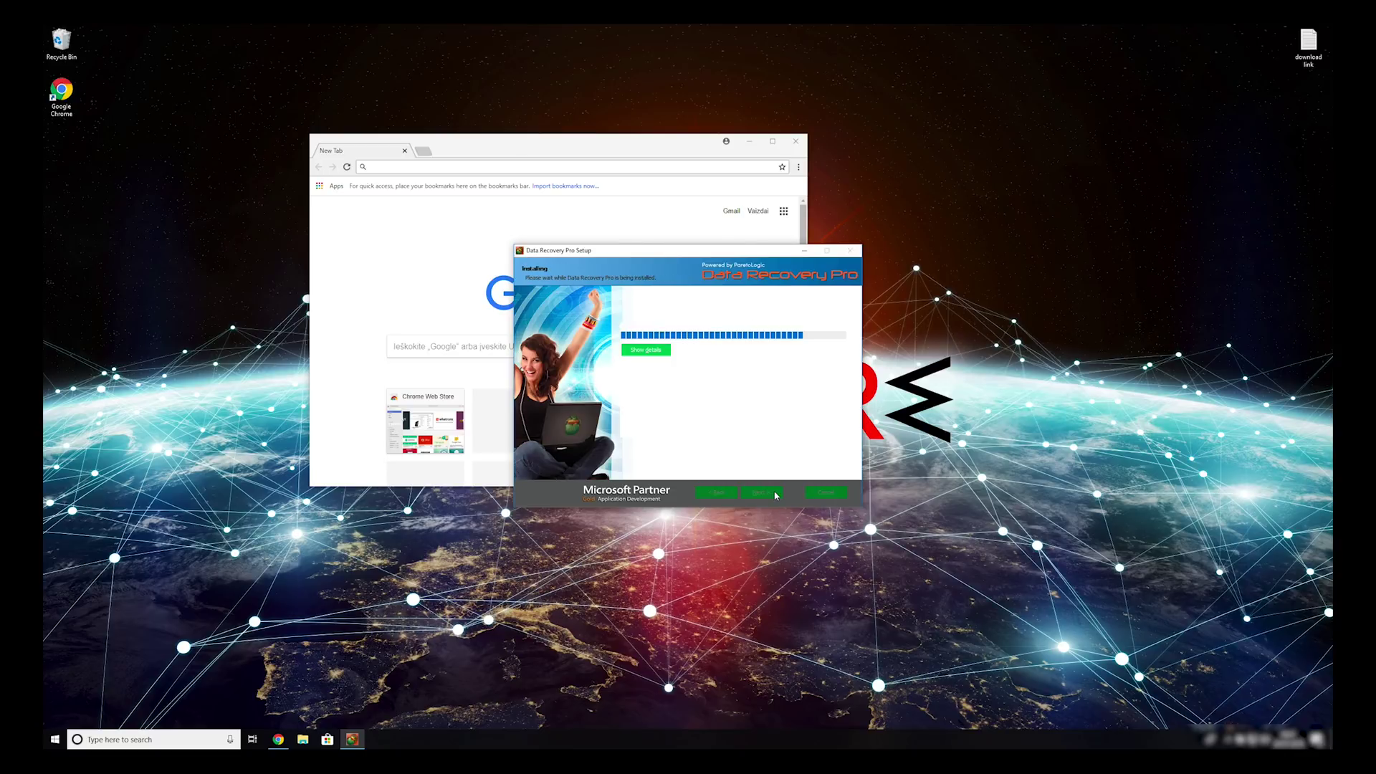
left_click(761, 492)
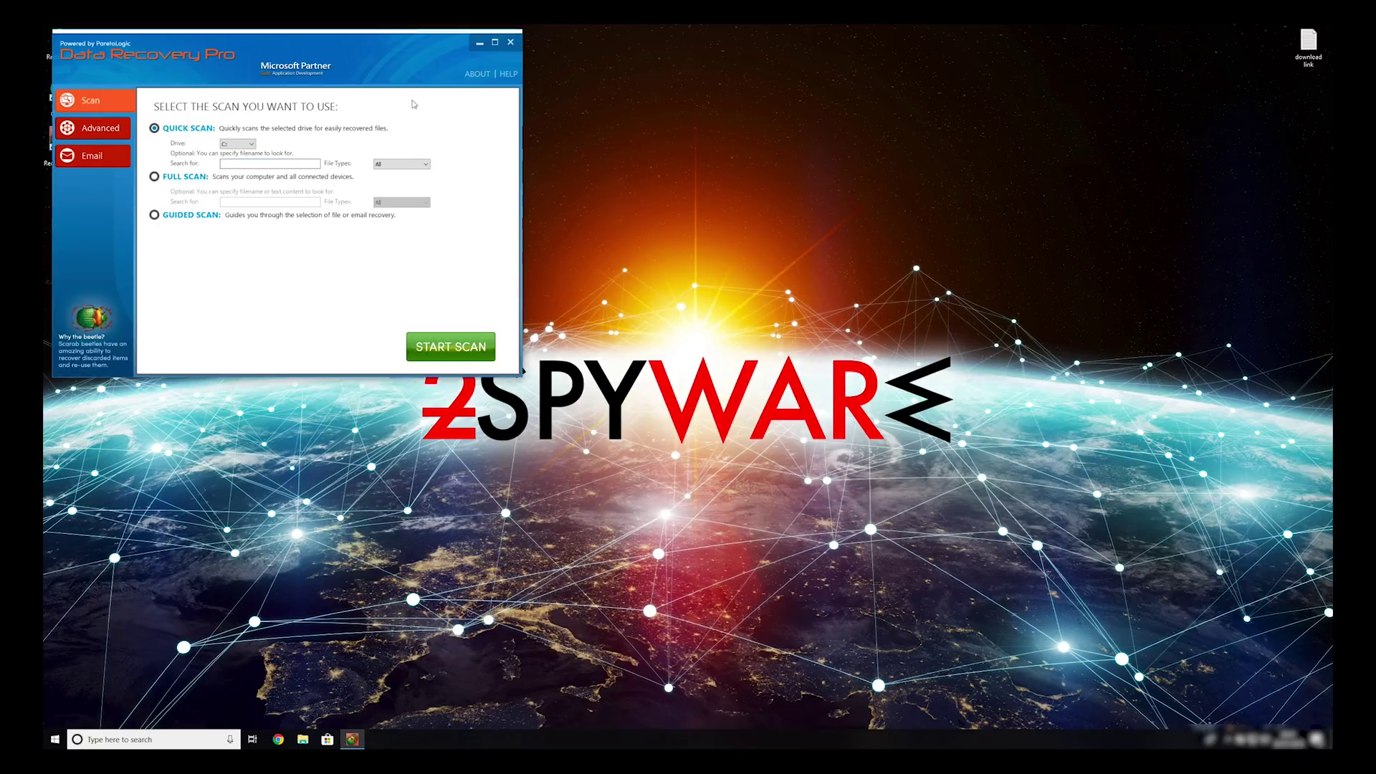
Step: Start a Quick Scan of Local Disk (C:) in Data Recovery Pro
left_click_drag(330, 56, 780, 136)
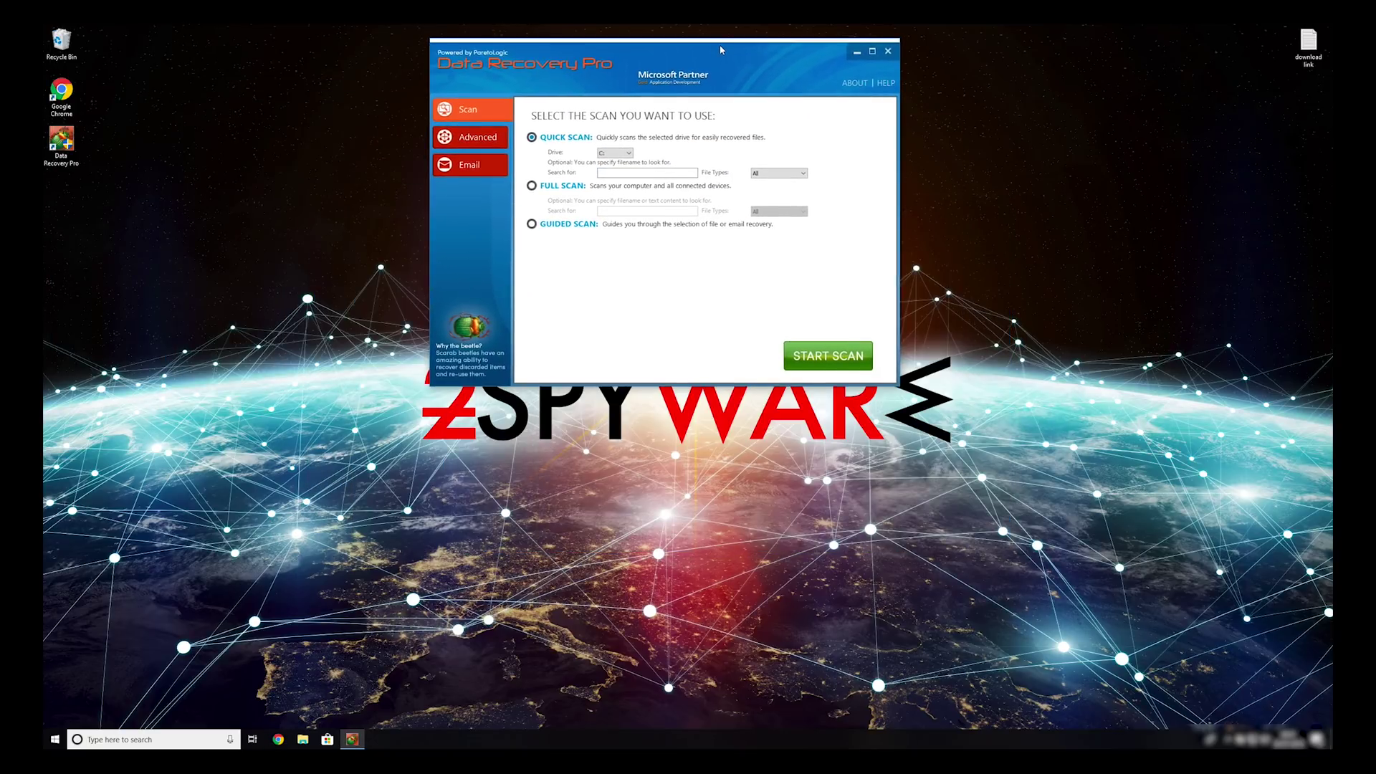
left_click_drag(721, 49, 728, 71)
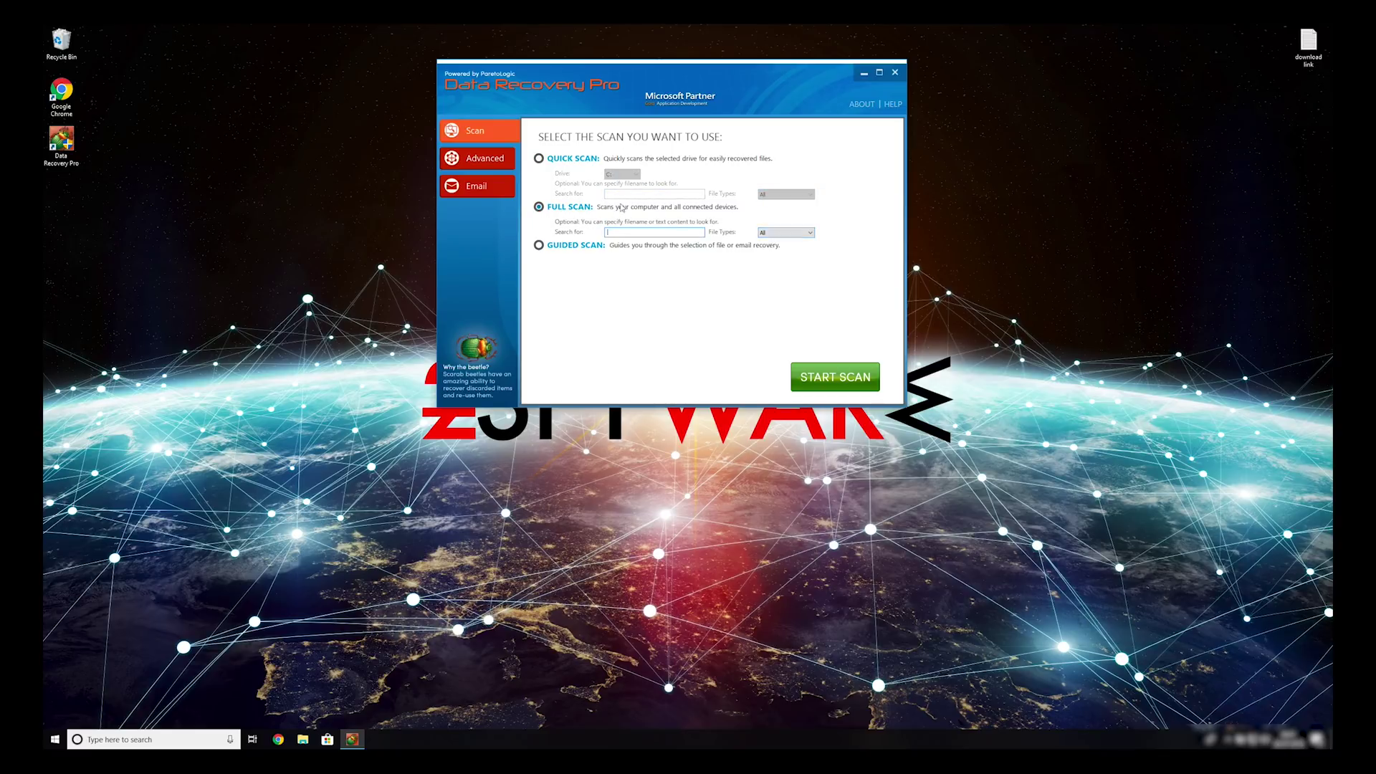
left_click(837, 378)
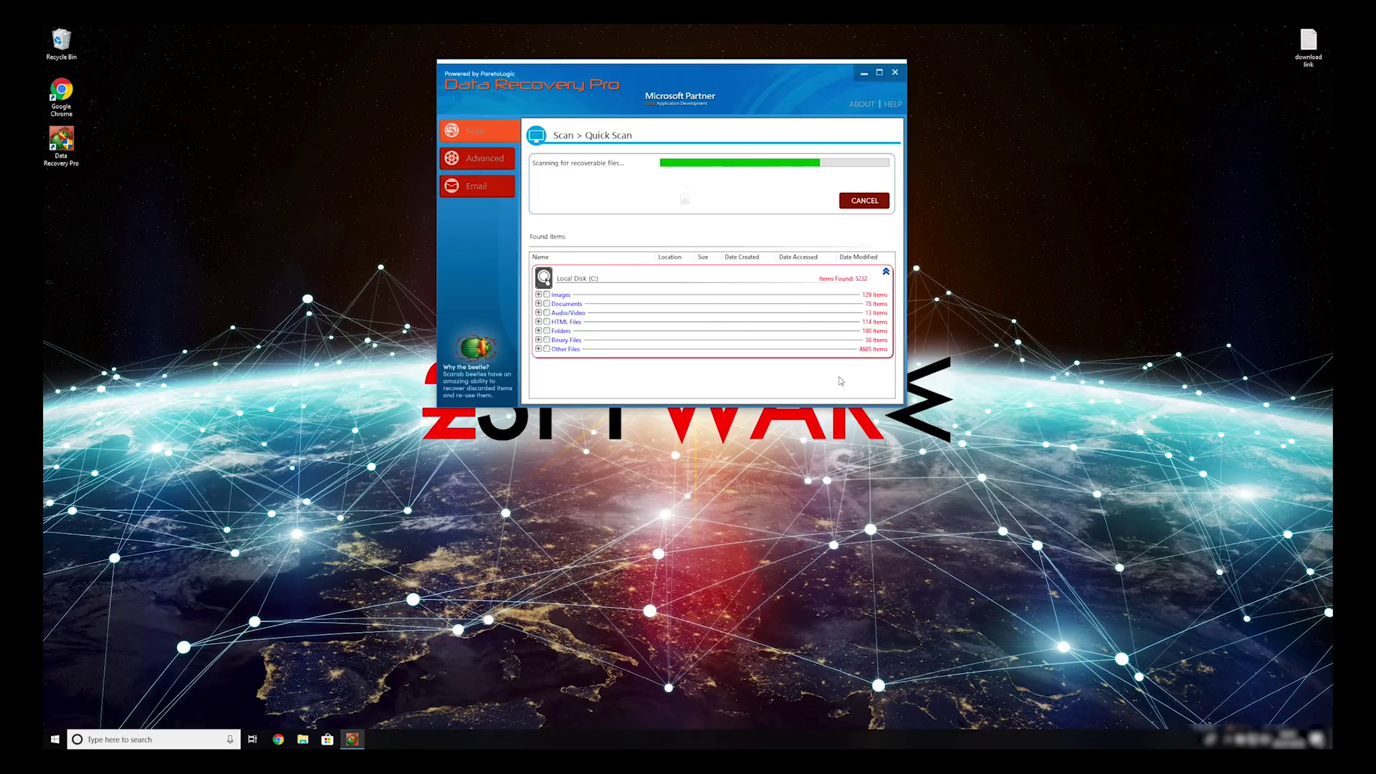